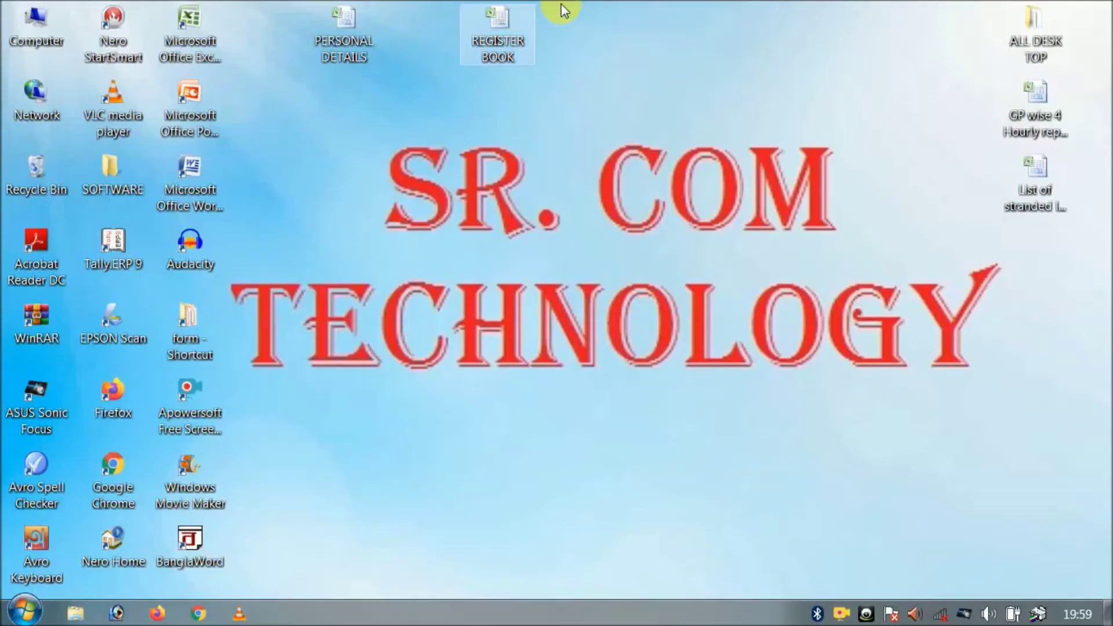
- Open the REGISTER BOOK workbook, then minimize it to reach the desktop
double_click(516, 23)
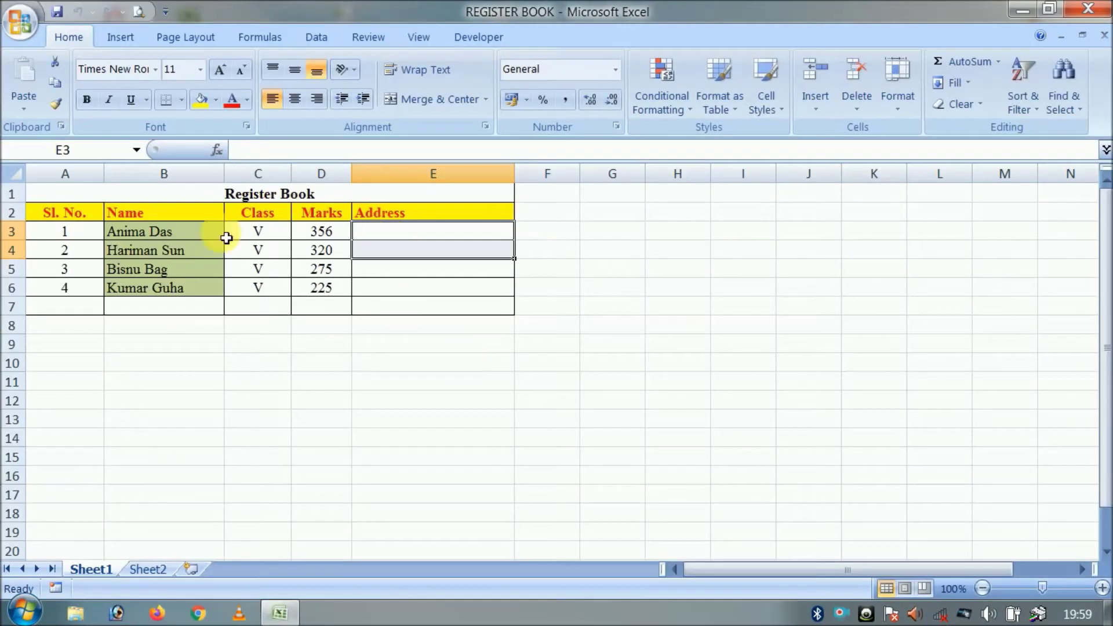
left_click(521, 389)
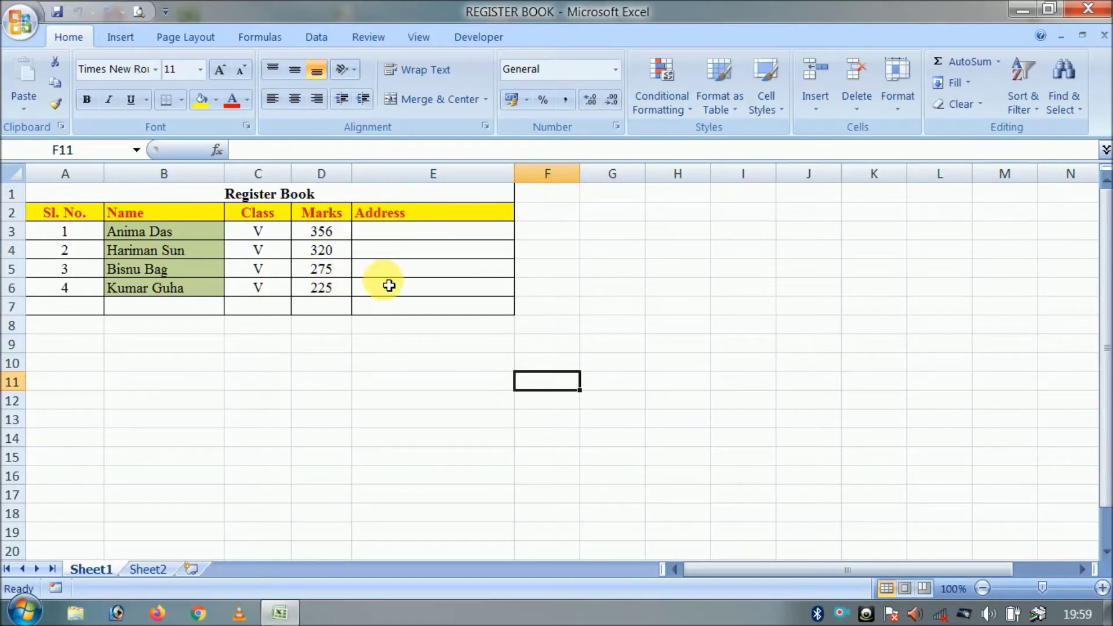
left_click(1024, 12)
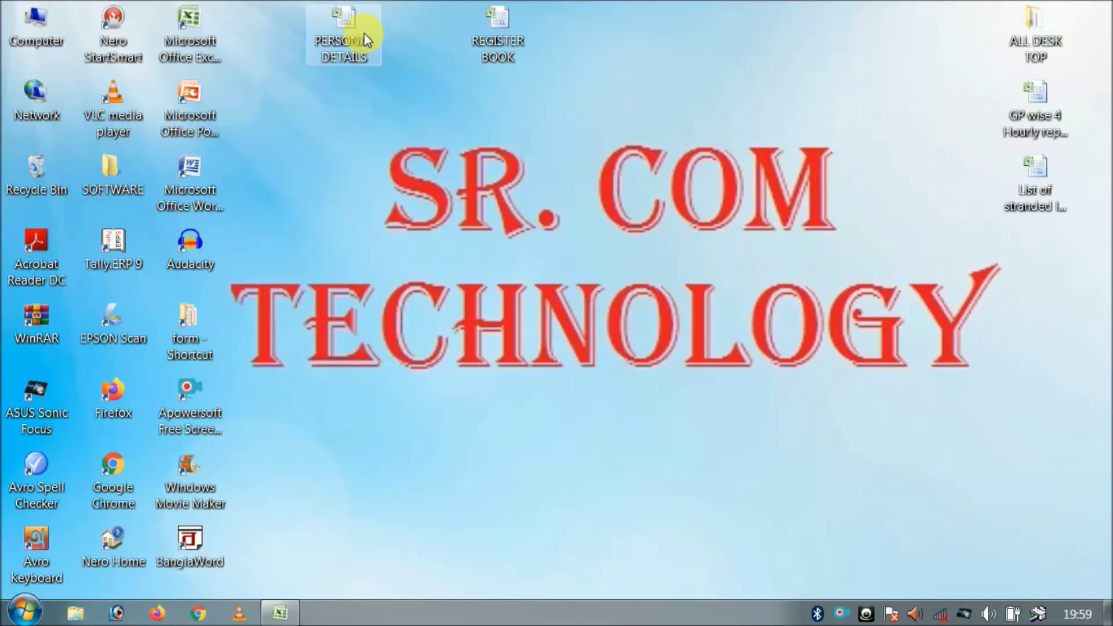
- Open the PERSONAL DETAILS workbook from the desktop
double_click(360, 29)
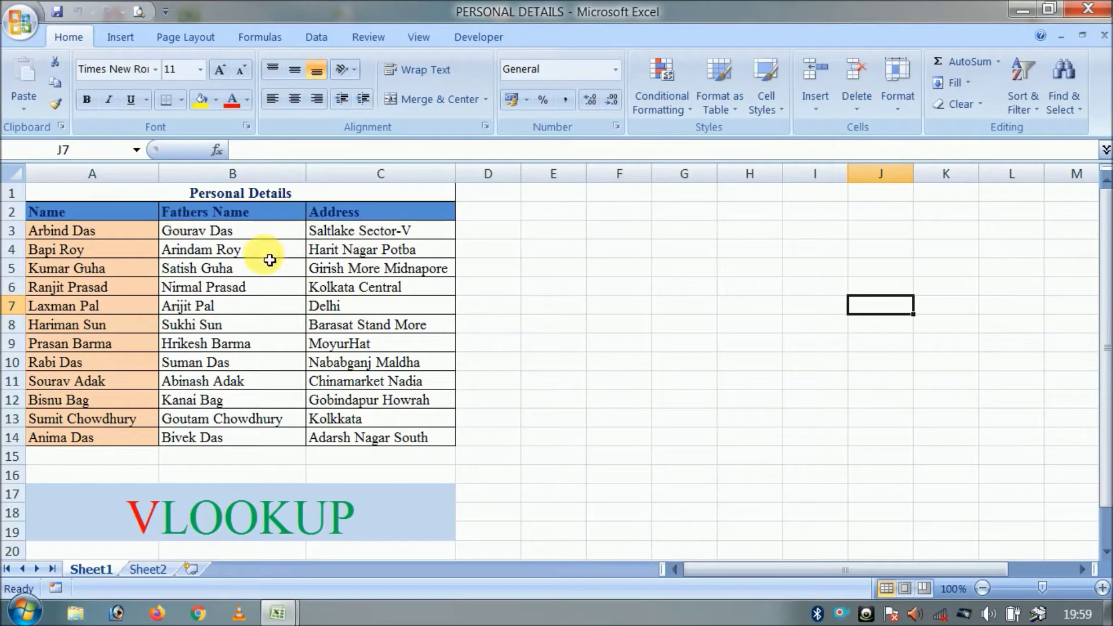
mouse_move(279, 613)
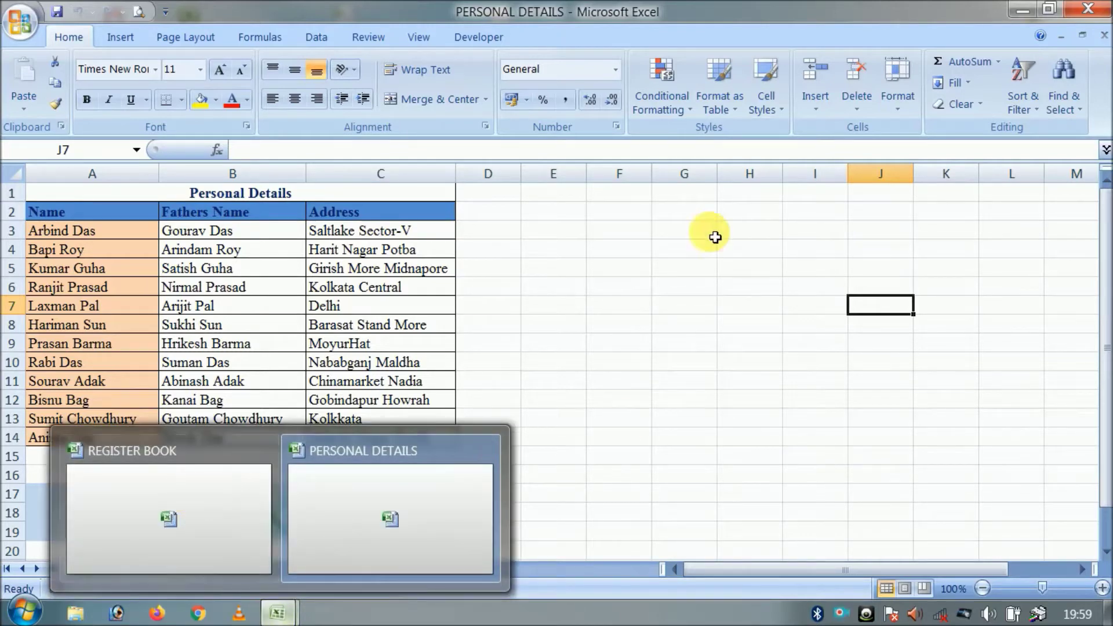
left_click(584, 276)
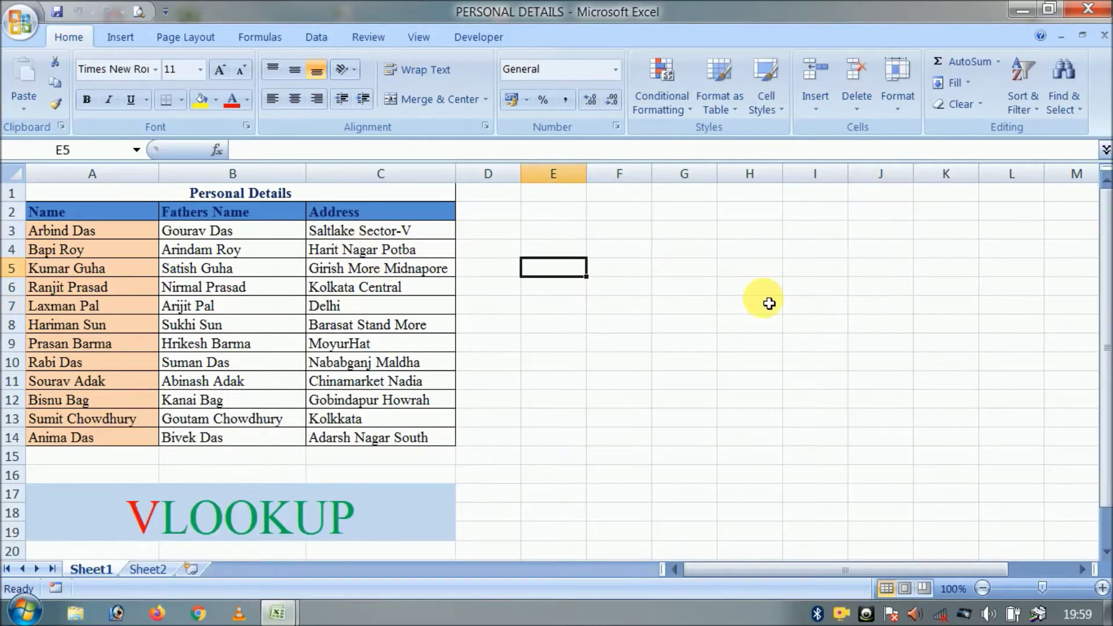
left_click(415, 37)
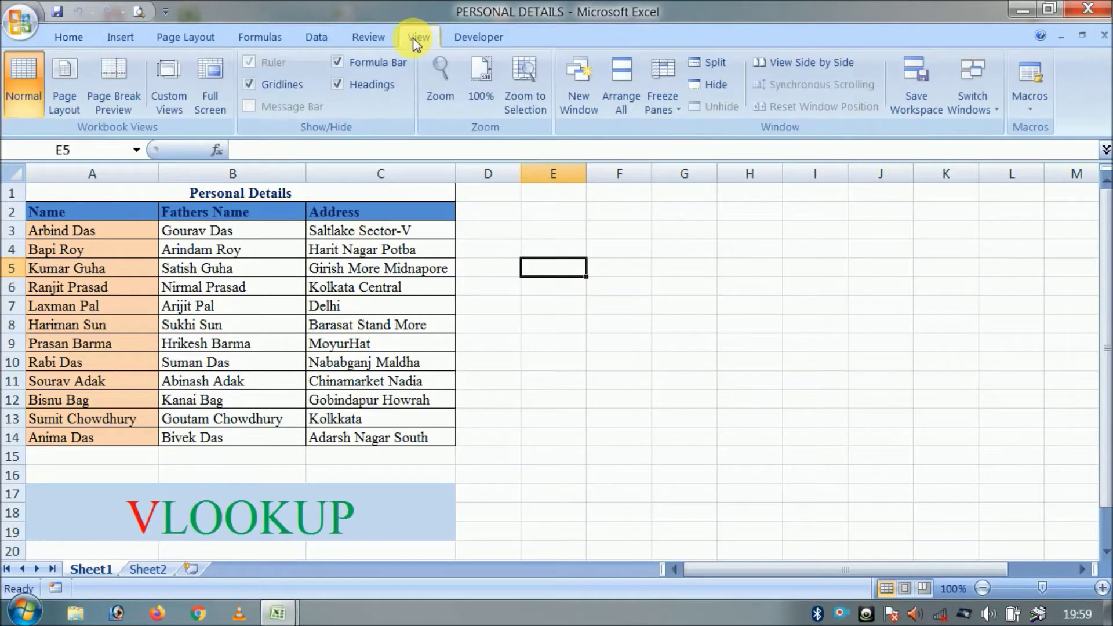
- Arrange both workbooks vertically side by side and select Register Book cell E3
left_click(621, 100)
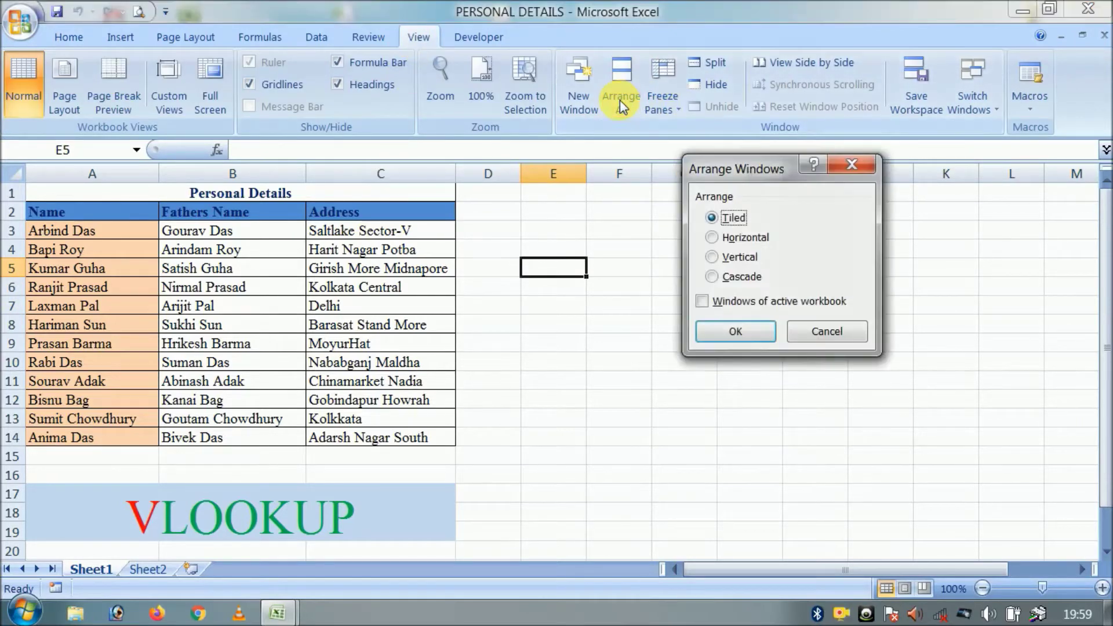
left_click(718, 258)
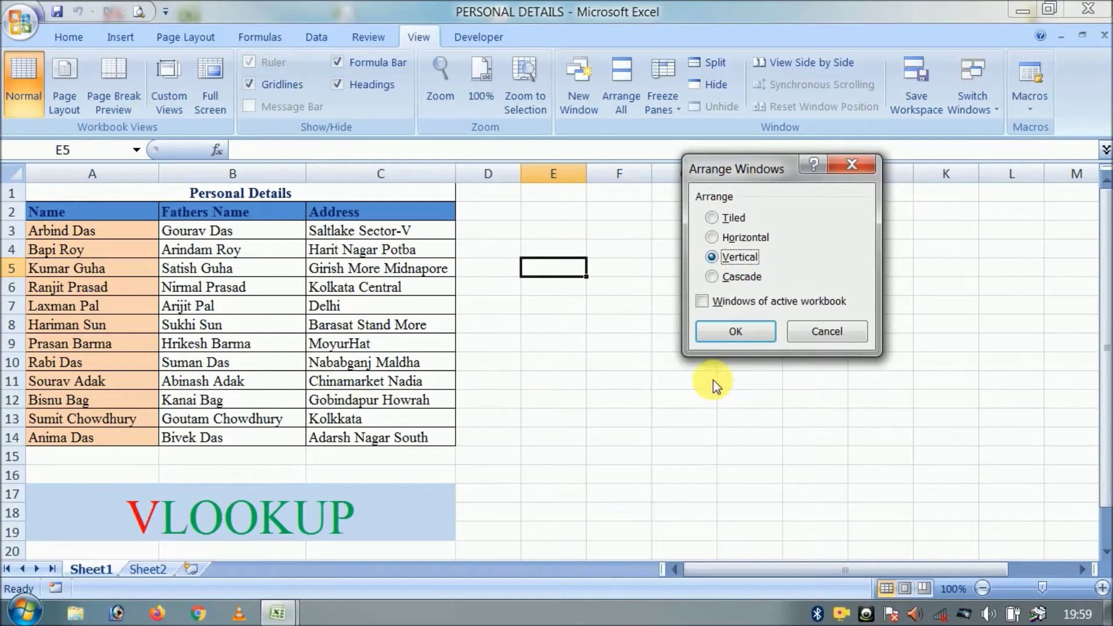
left_click(734, 332)
left_click(603, 348)
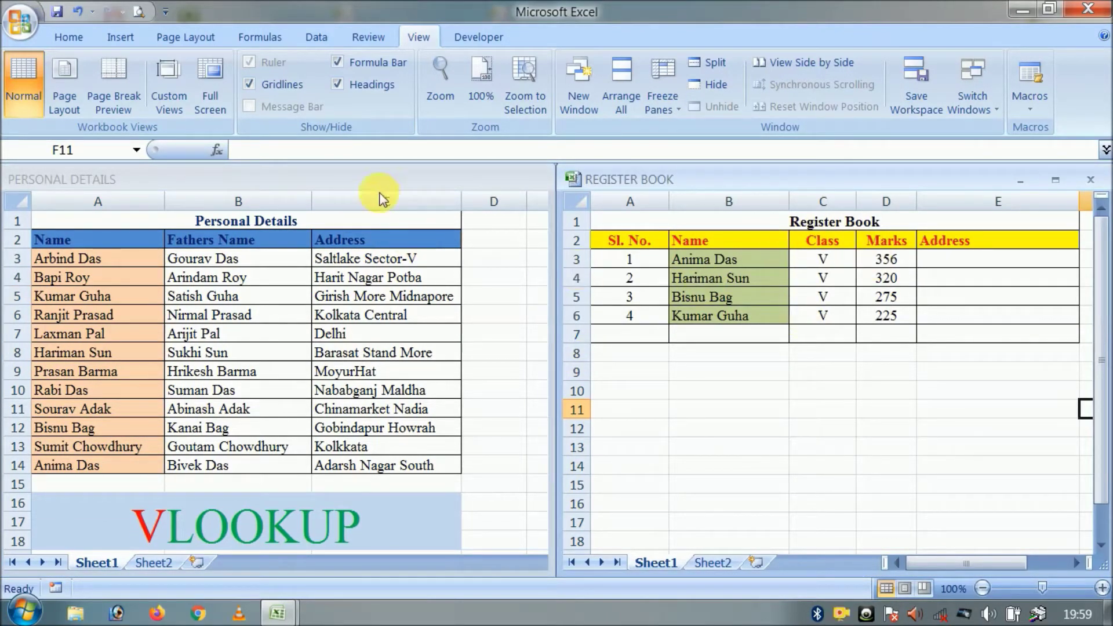
left_click(934, 266)
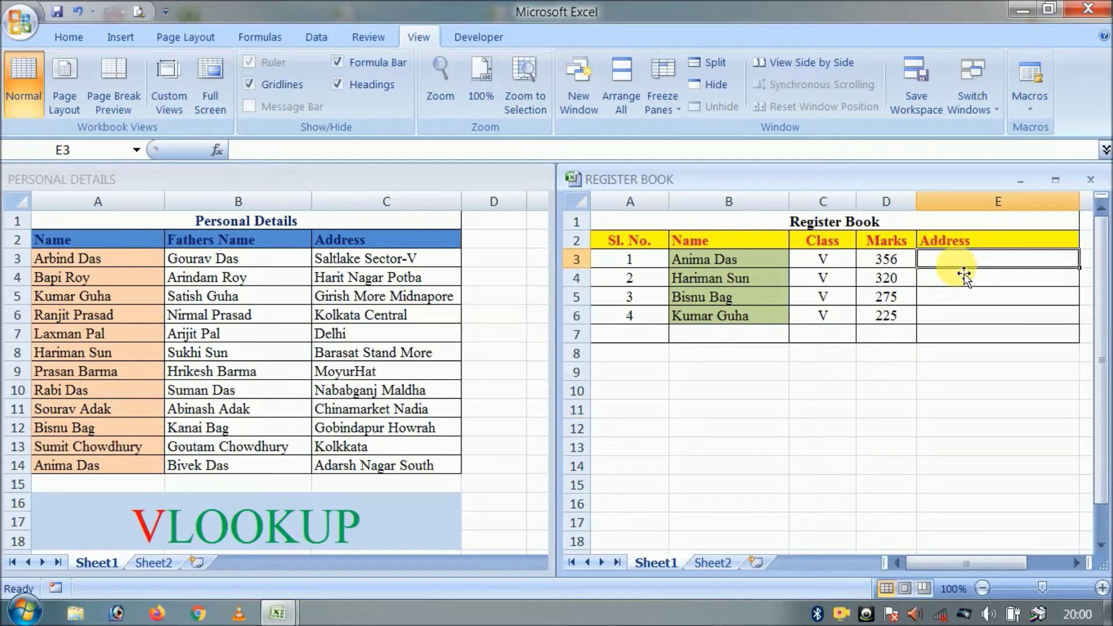
- Start =VLOOKUP(B3, in E3, using the student's name as the lookup value
type("=")
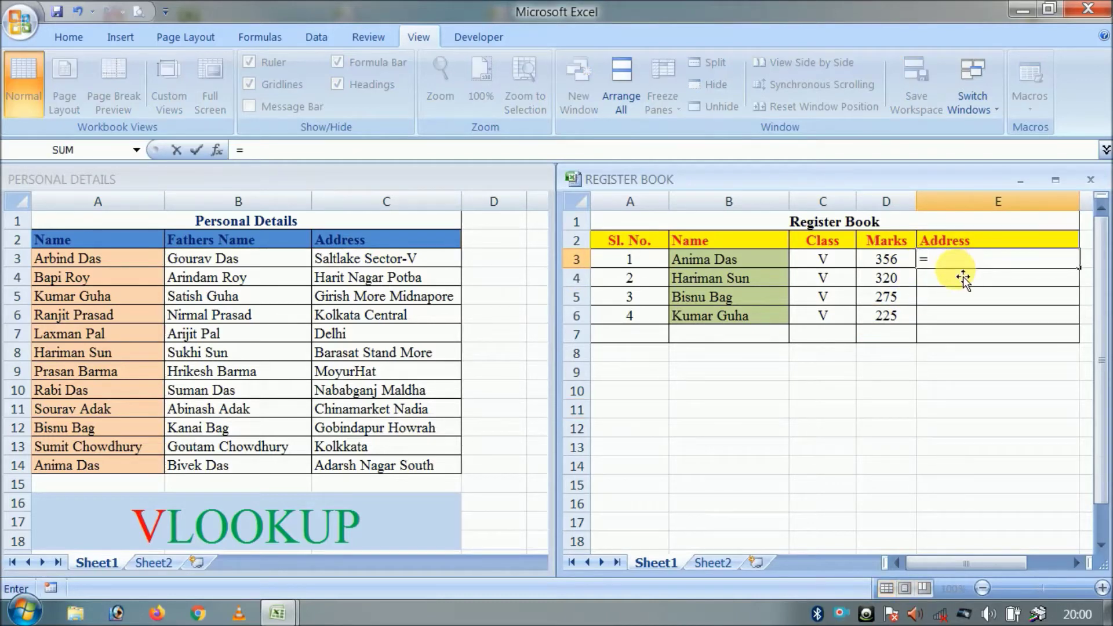
type("VL")
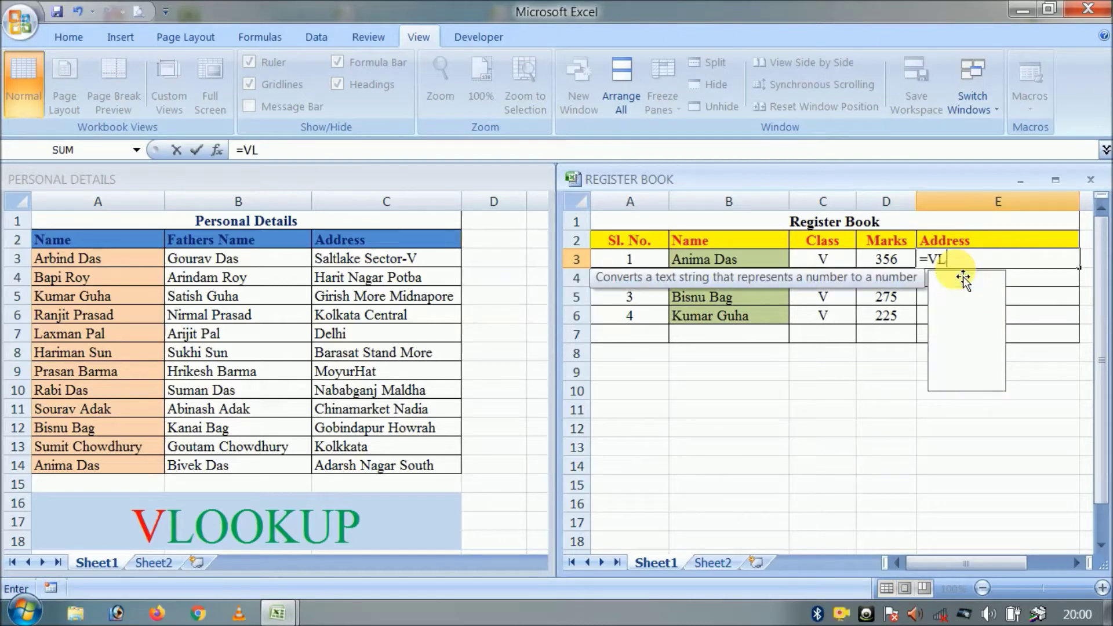
double_click(964, 279)
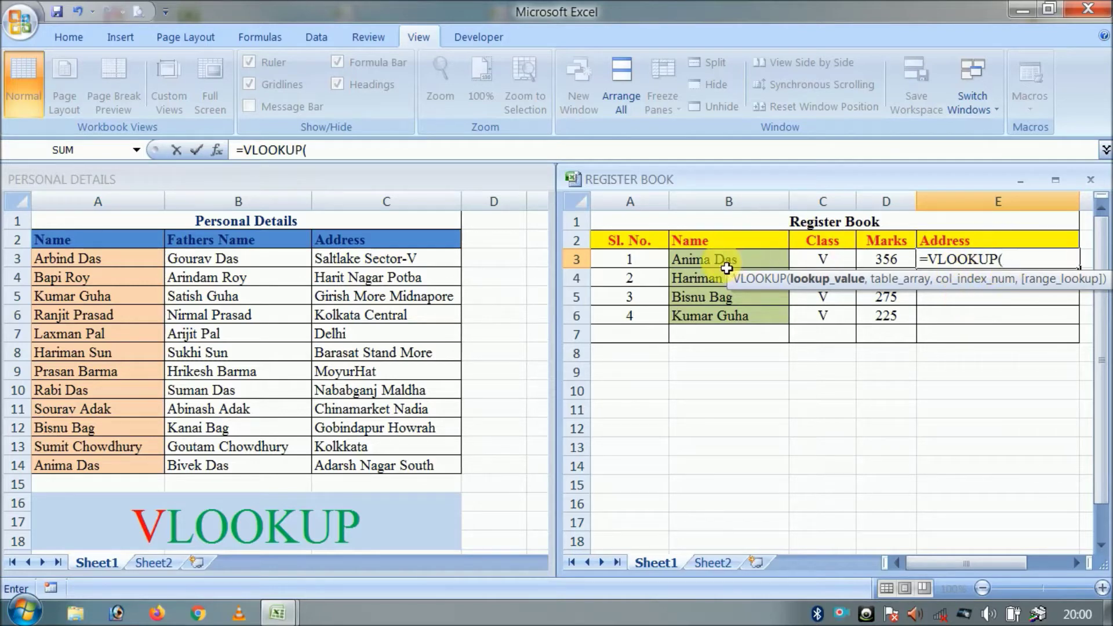
left_click(703, 265)
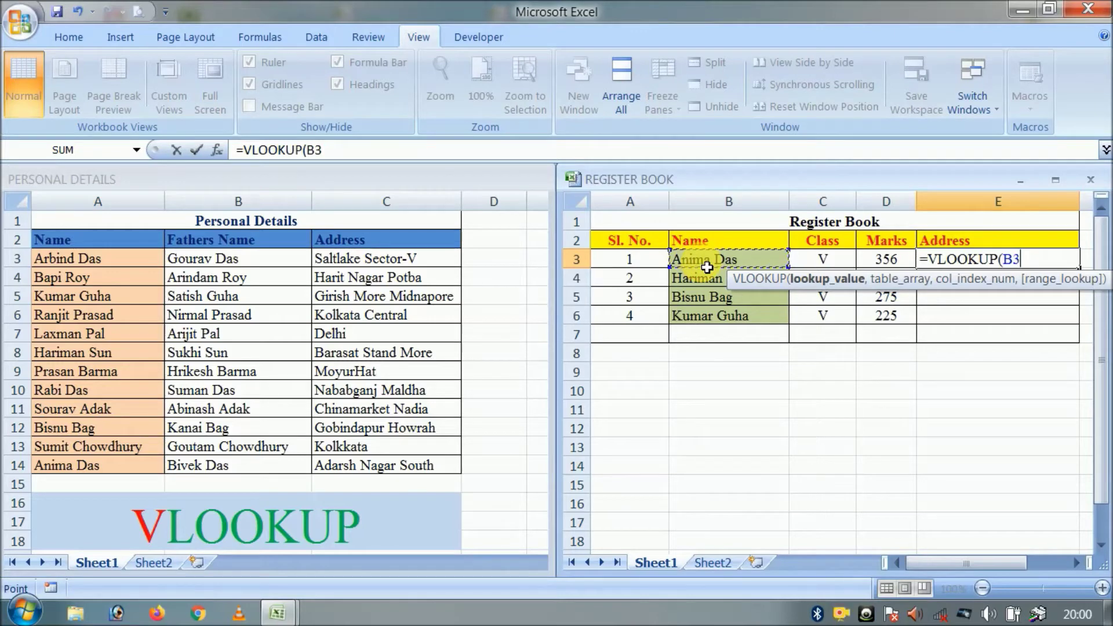
type(",")
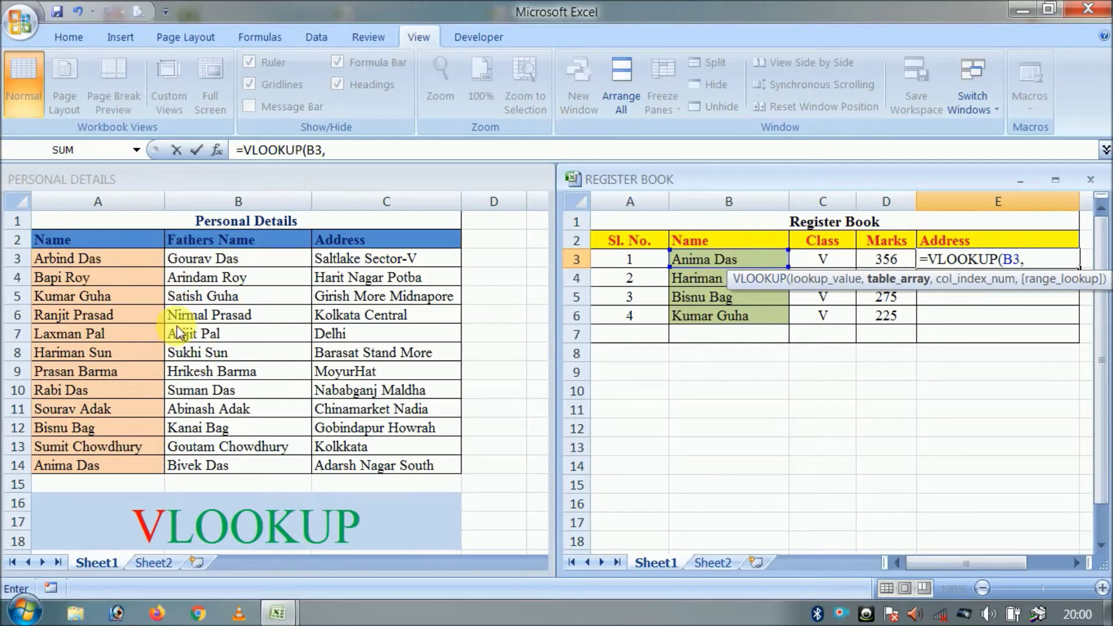
left_click(63, 240)
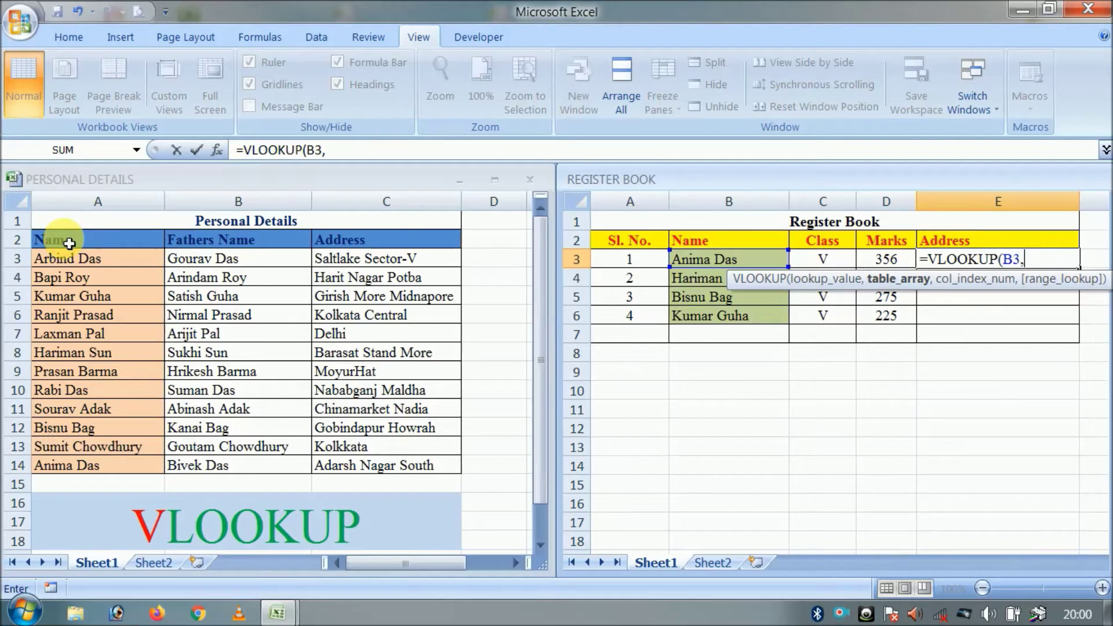
- Use Personal Details A2:C14 as the lookup table with column index 3
mouse_move(67, 243)
left_mouse_down()
mouse_move(202, 484)
mouse_move(380, 466)
left_mouse_up()
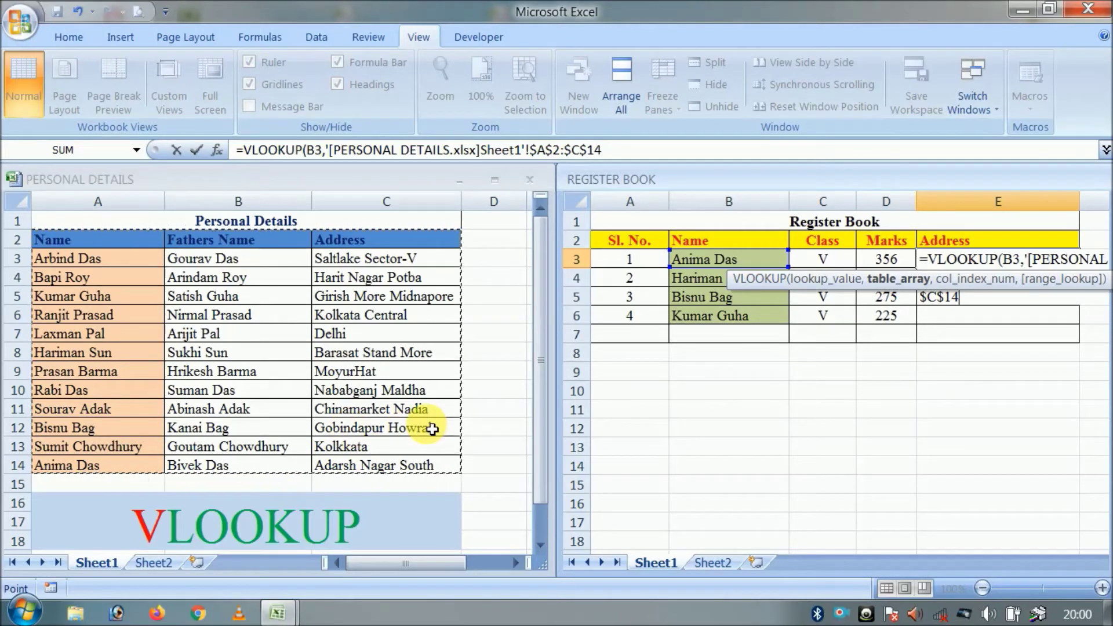
left_click(606, 150)
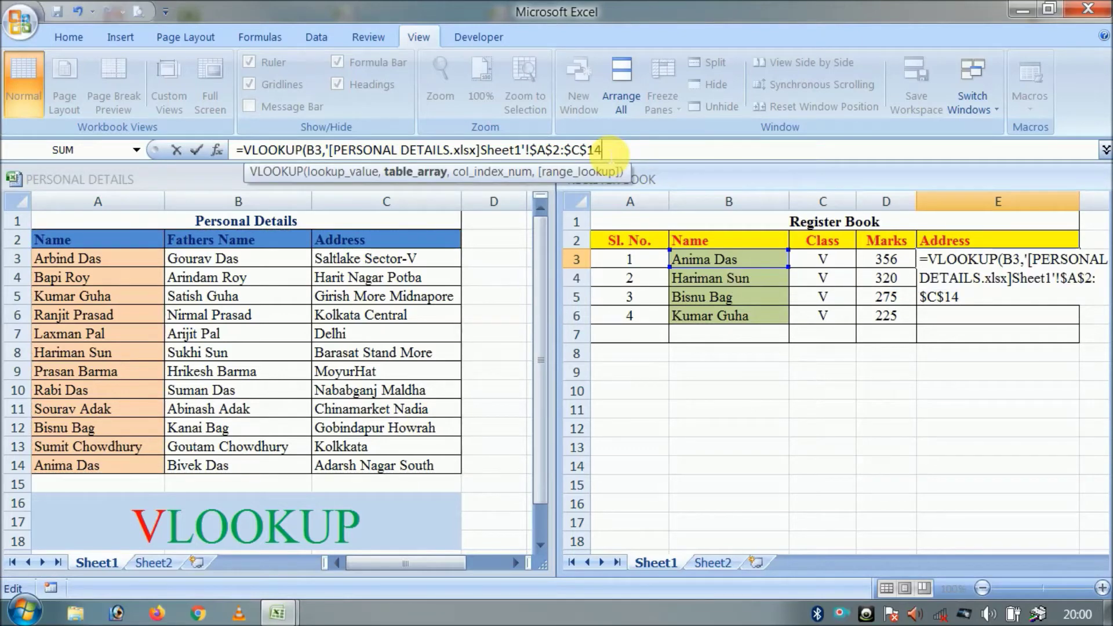
type(",3")
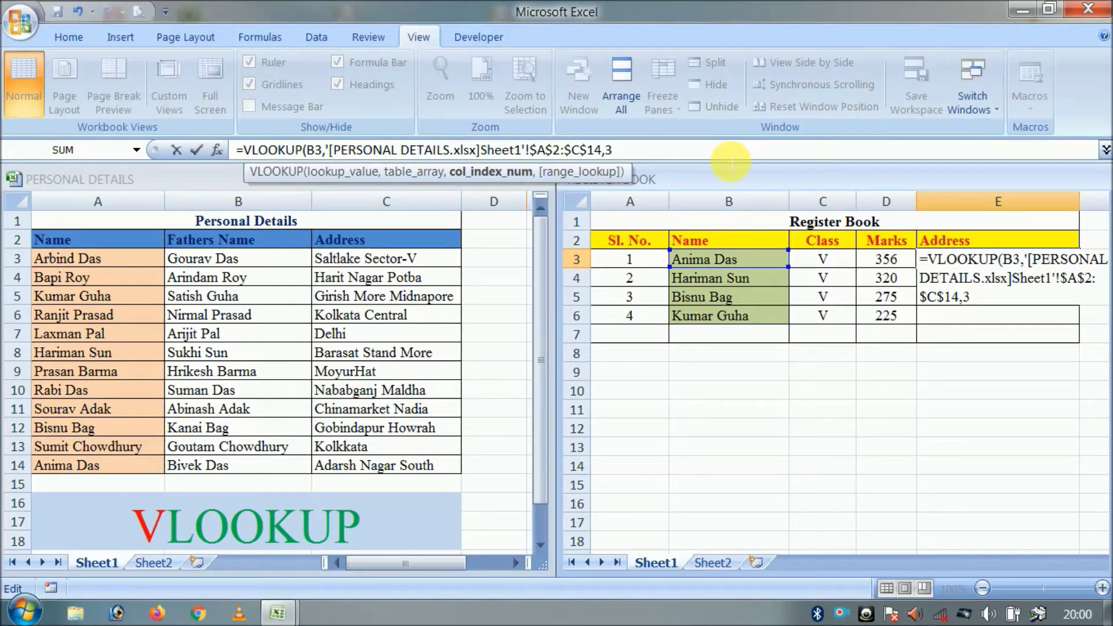
type(",")
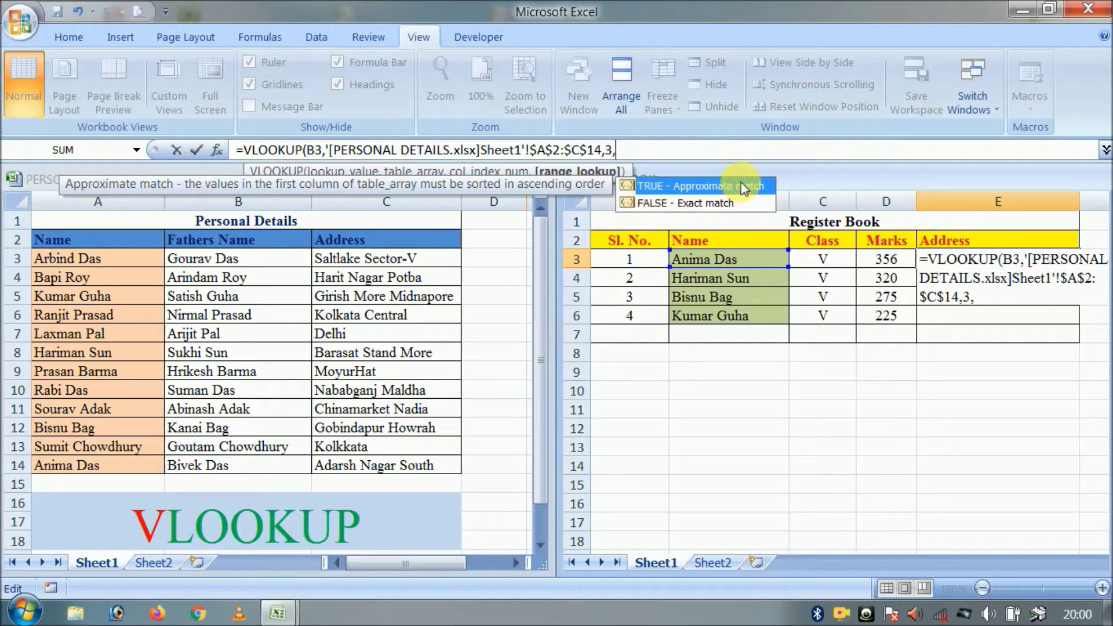
- Finish the VLOOKUP with FALSE for an exact match and enter it
left_click(709, 204)
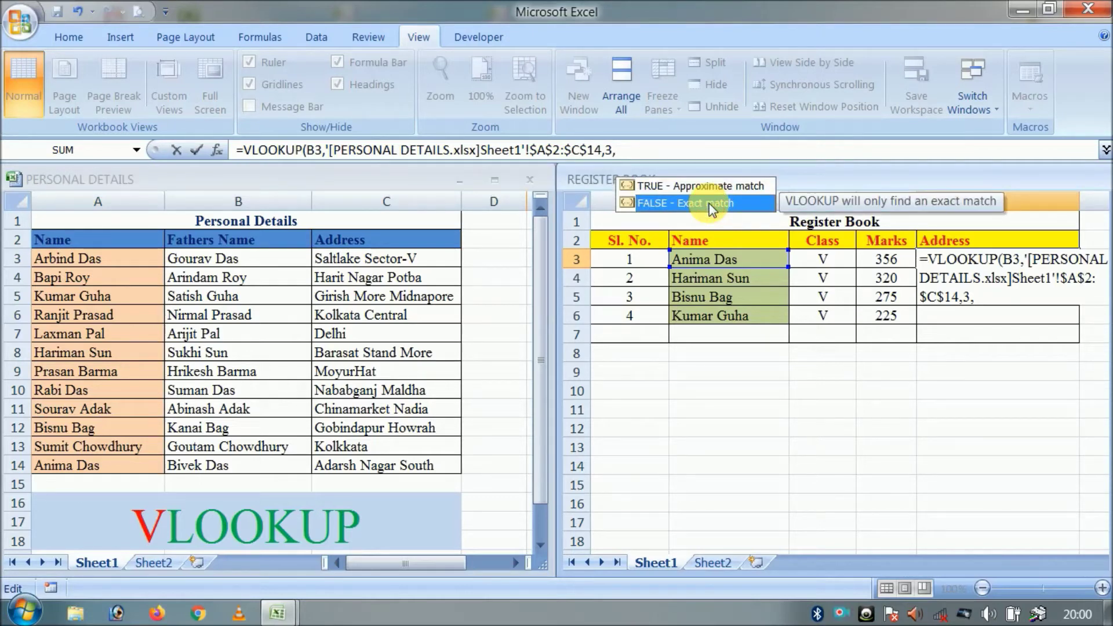
double_click(709, 204)
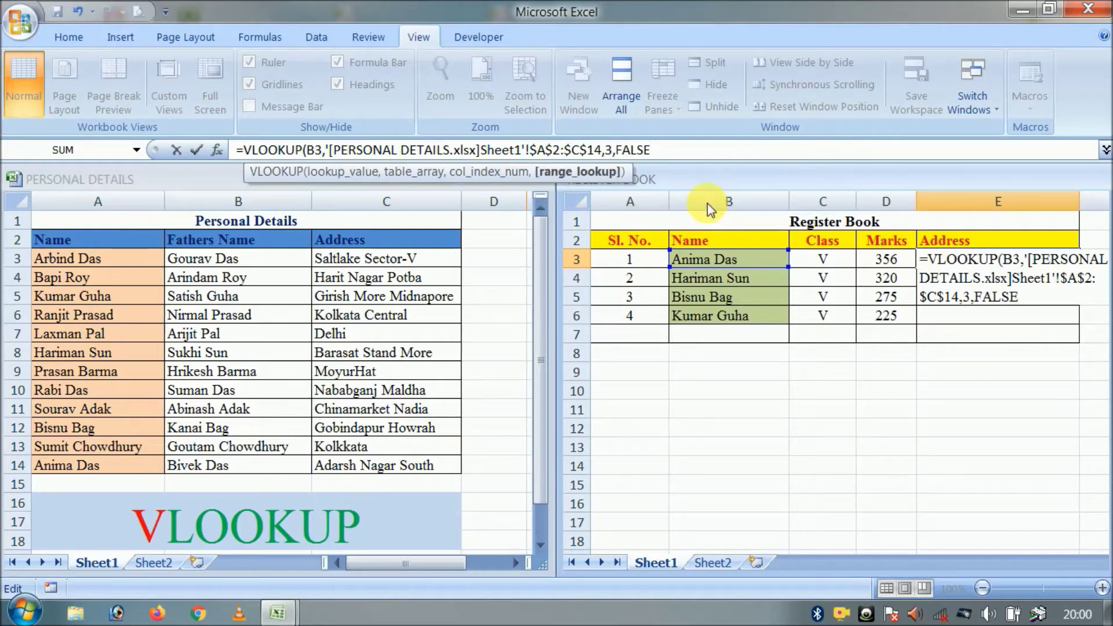
key("Return")
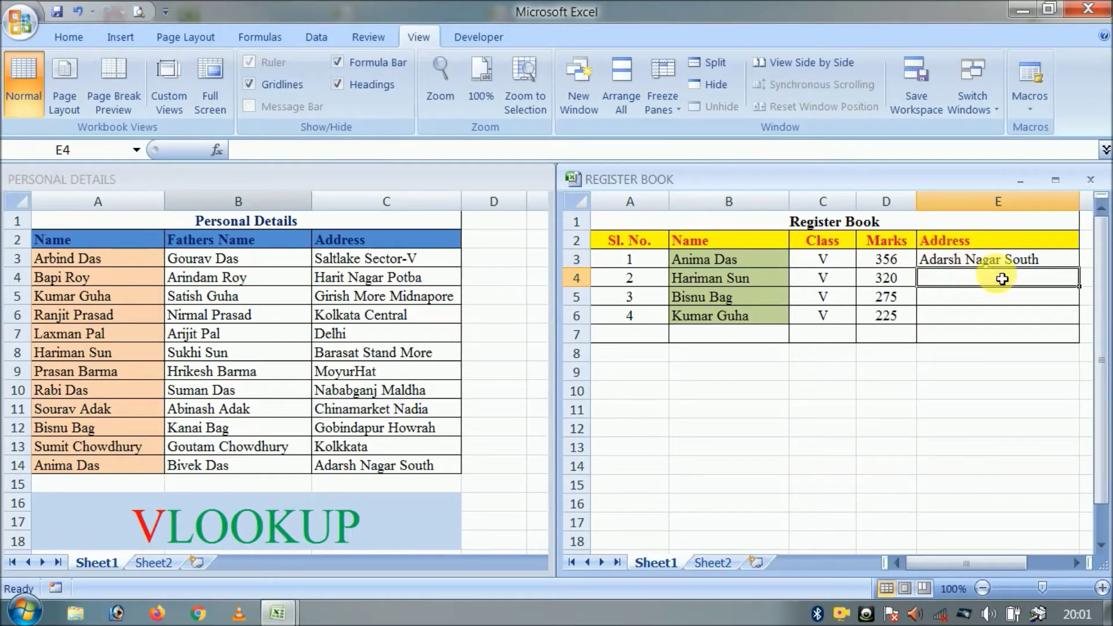
- Fill the formula from E3 down to E6 to show all four addresses
left_click(1006, 259)
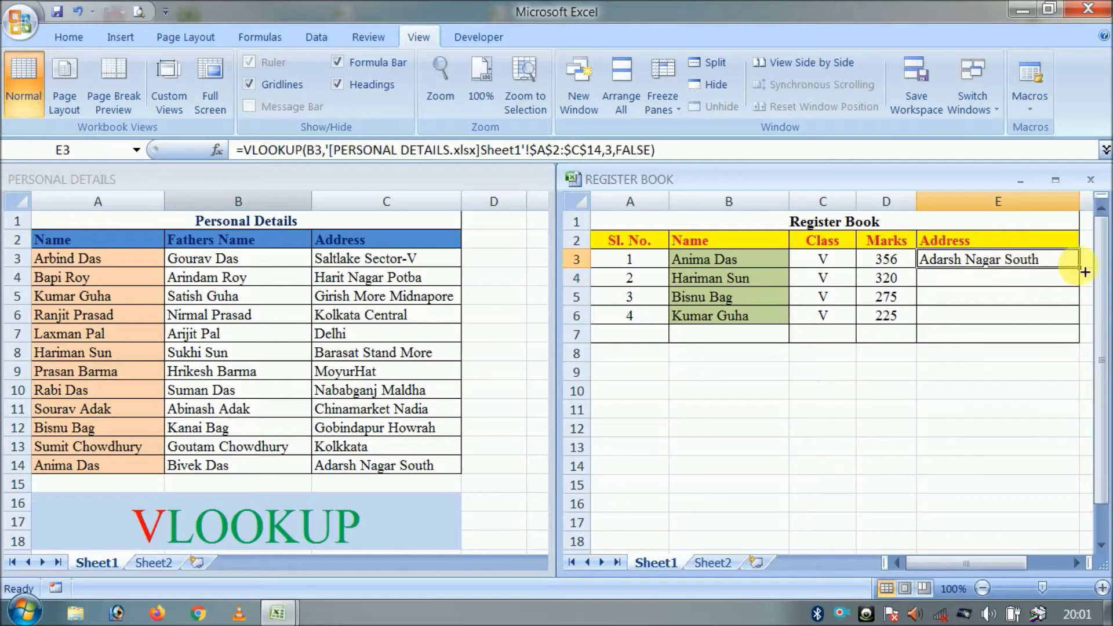
double_click(1081, 270)
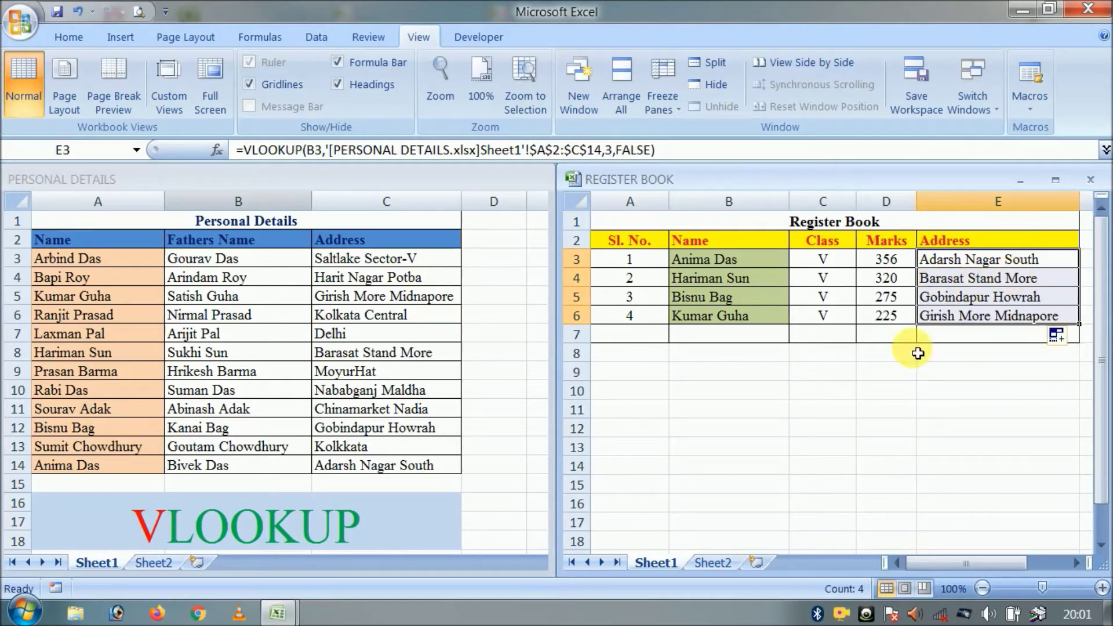
left_click(984, 401)
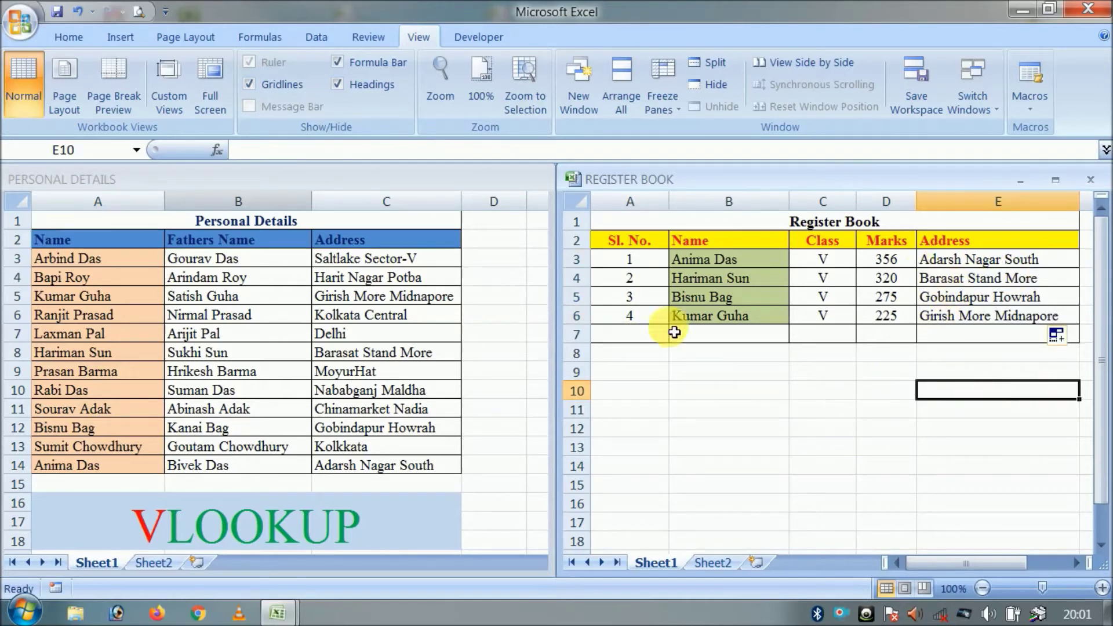
left_click(577, 316)
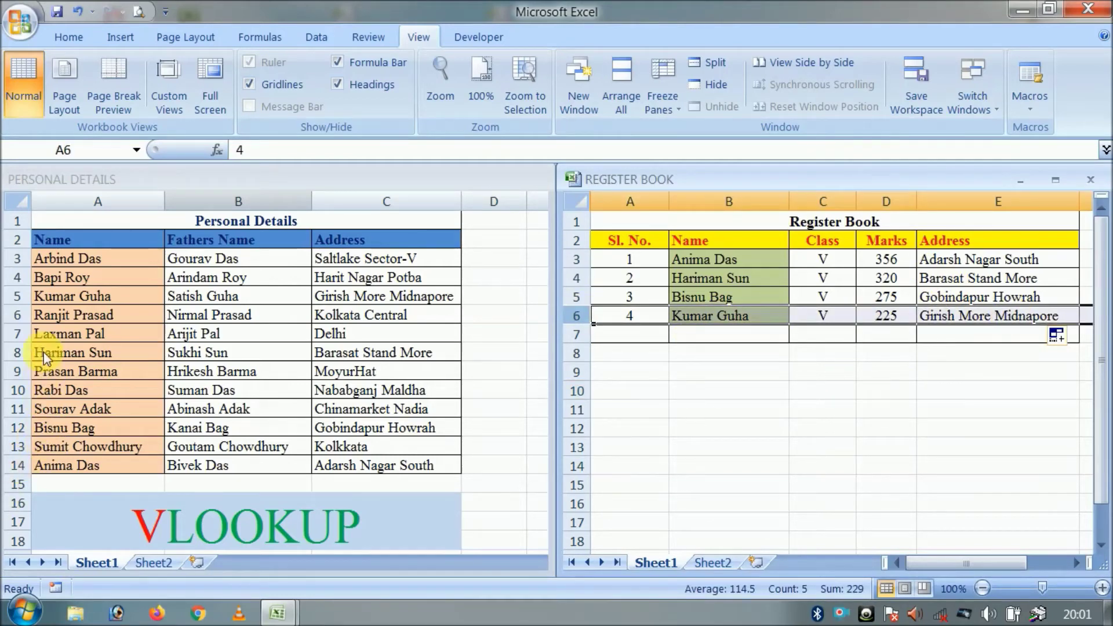
left_click(8, 297)
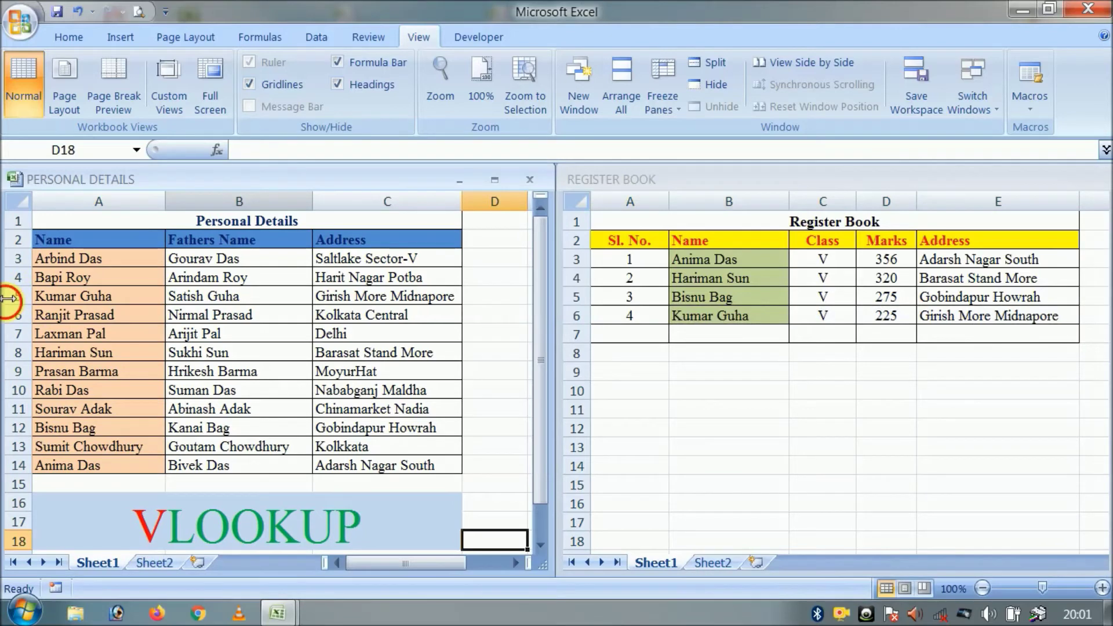
left_click(8, 297)
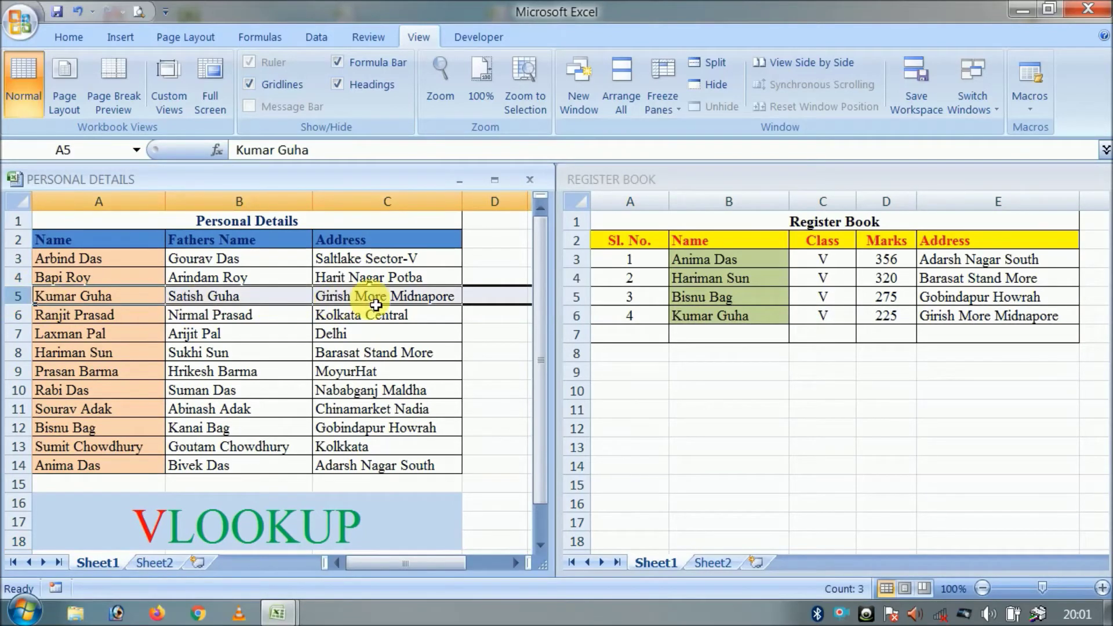
left_click(982, 380)
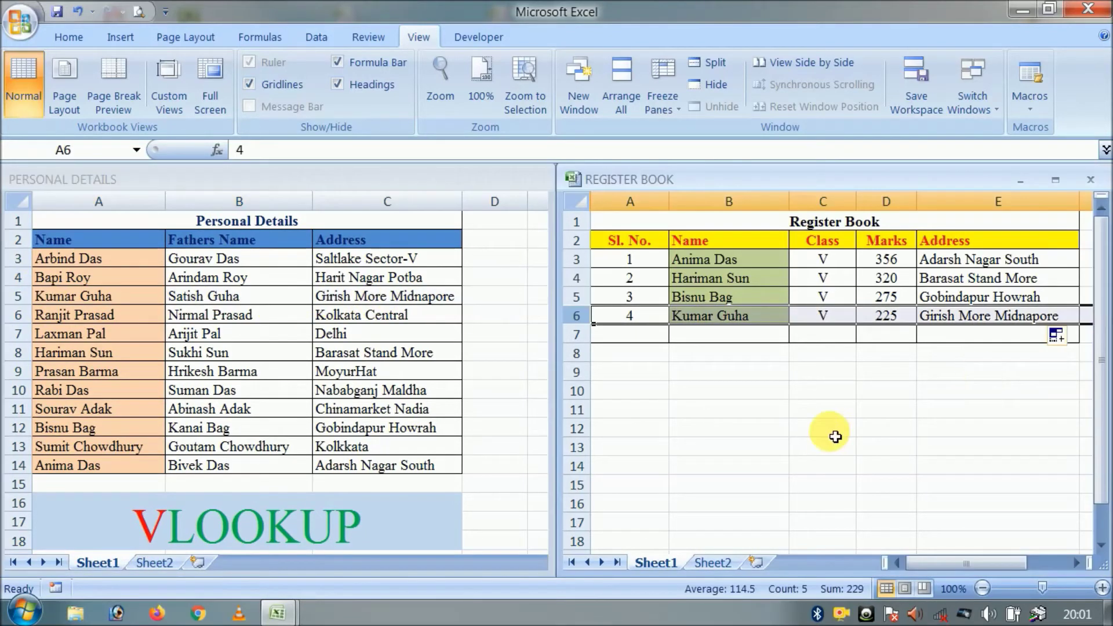
left_click(577, 278)
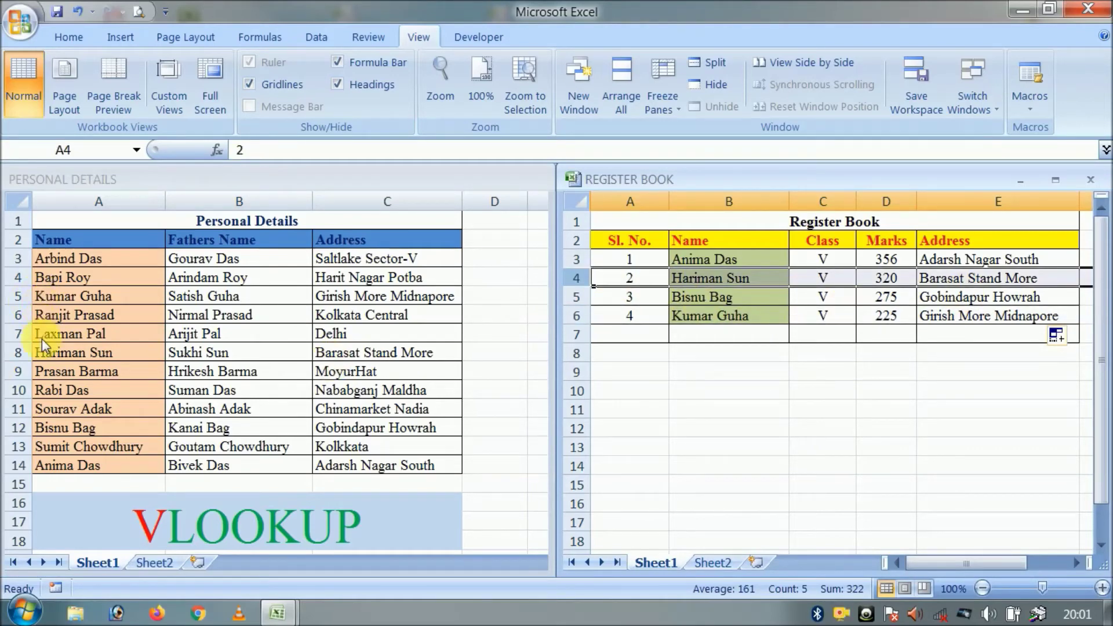
left_click(11, 352)
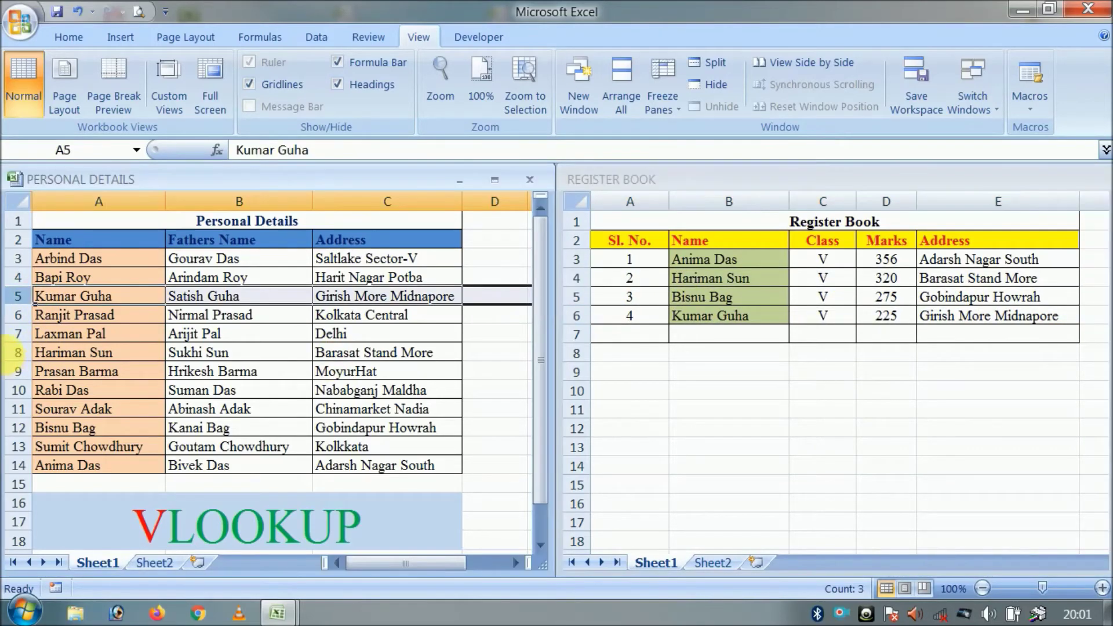
left_click(12, 353)
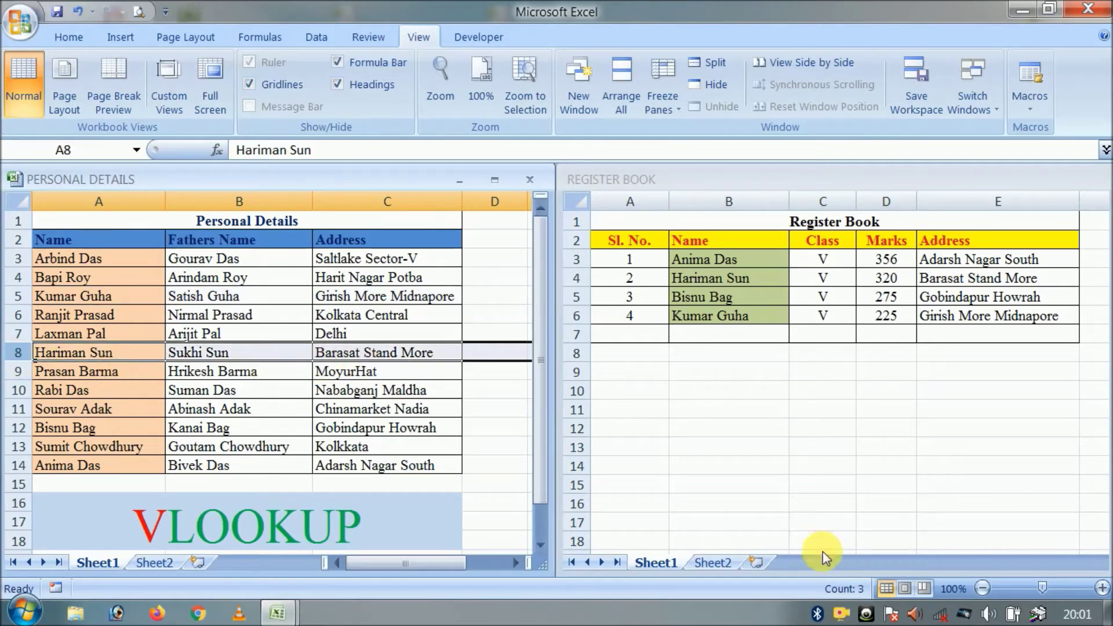
left_click(867, 427)
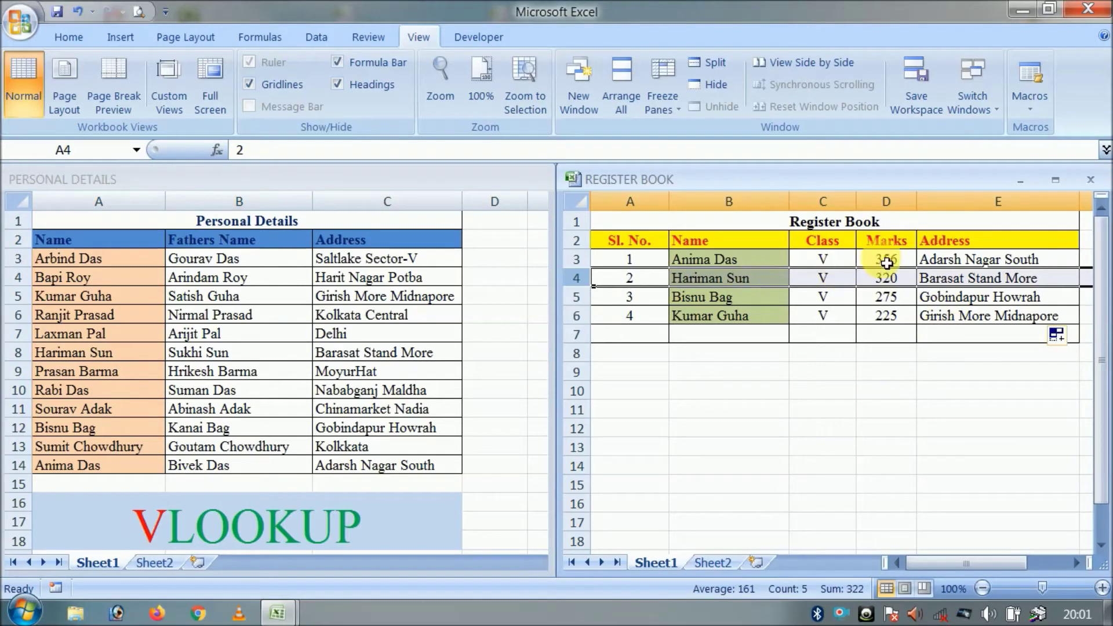
left_click(986, 432)
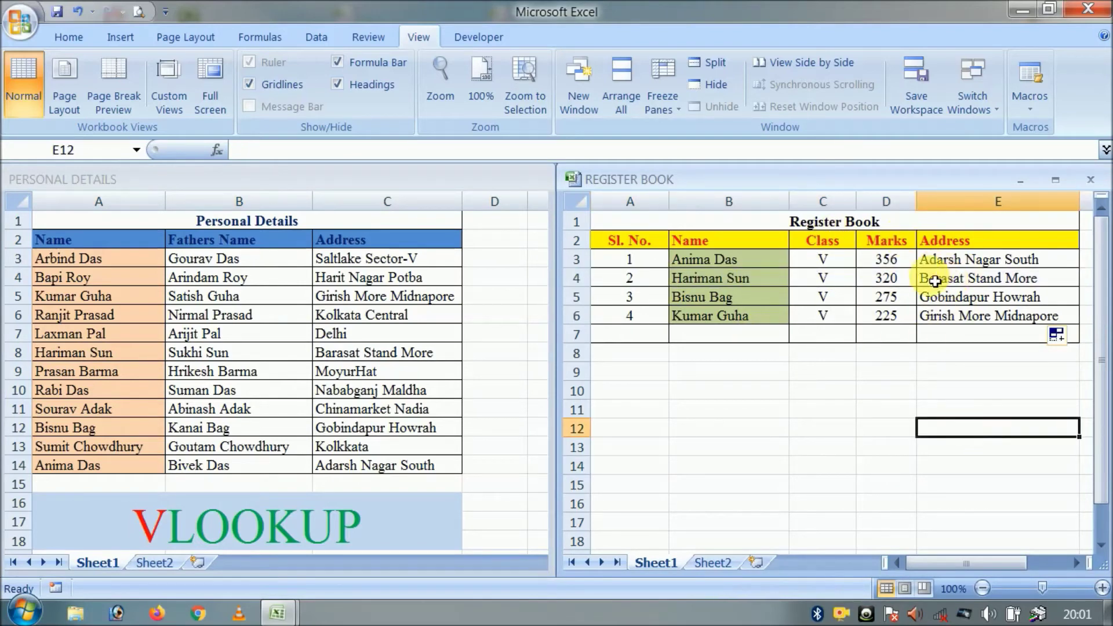
- Copy the address formula from E6 into E7, which shows #N/A
left_click(957, 258)
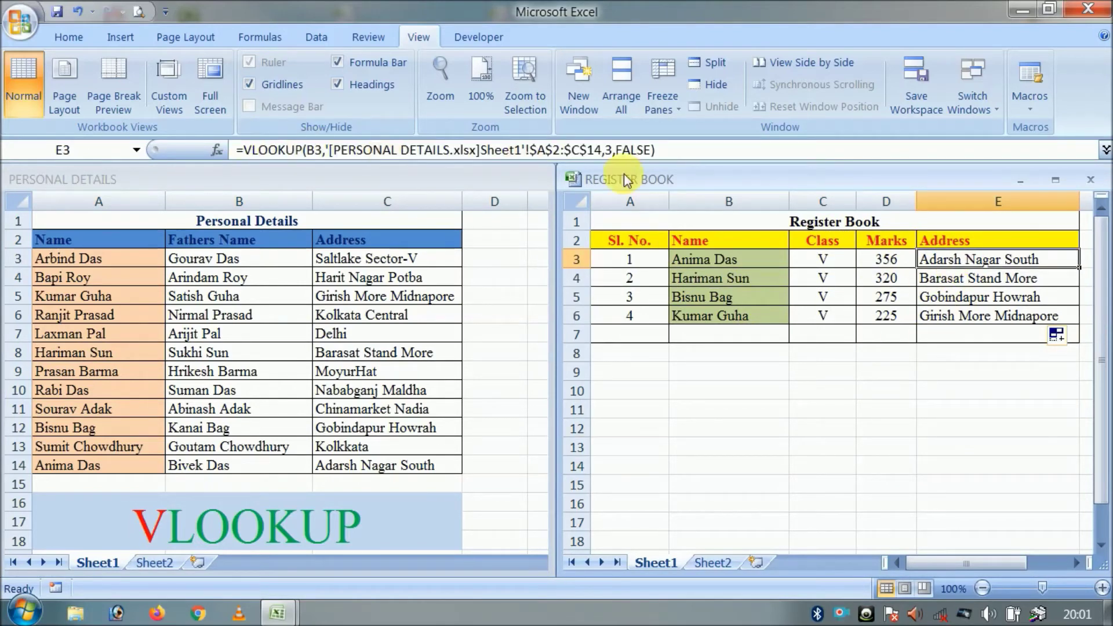
left_click(896, 427)
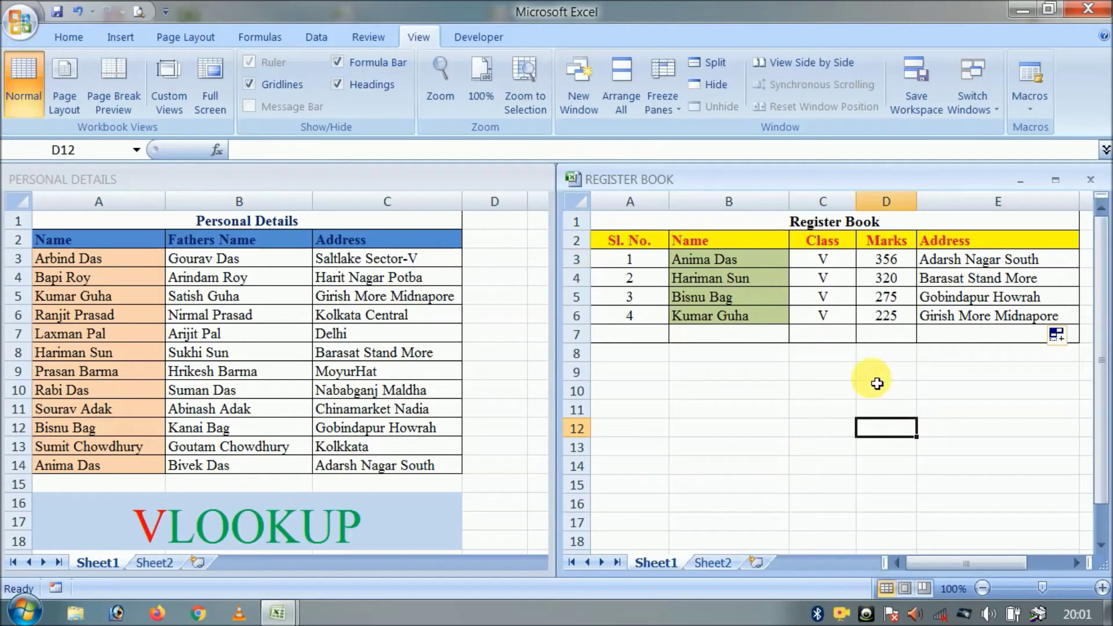
left_click(957, 315)
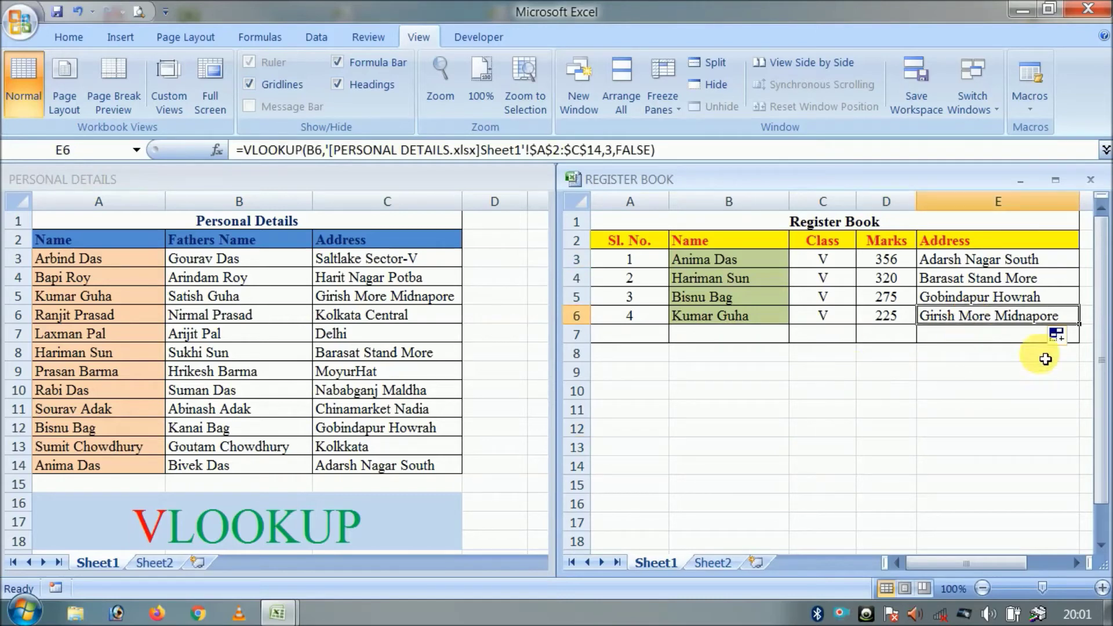
left_click_drag(1084, 331, 1085, 345)
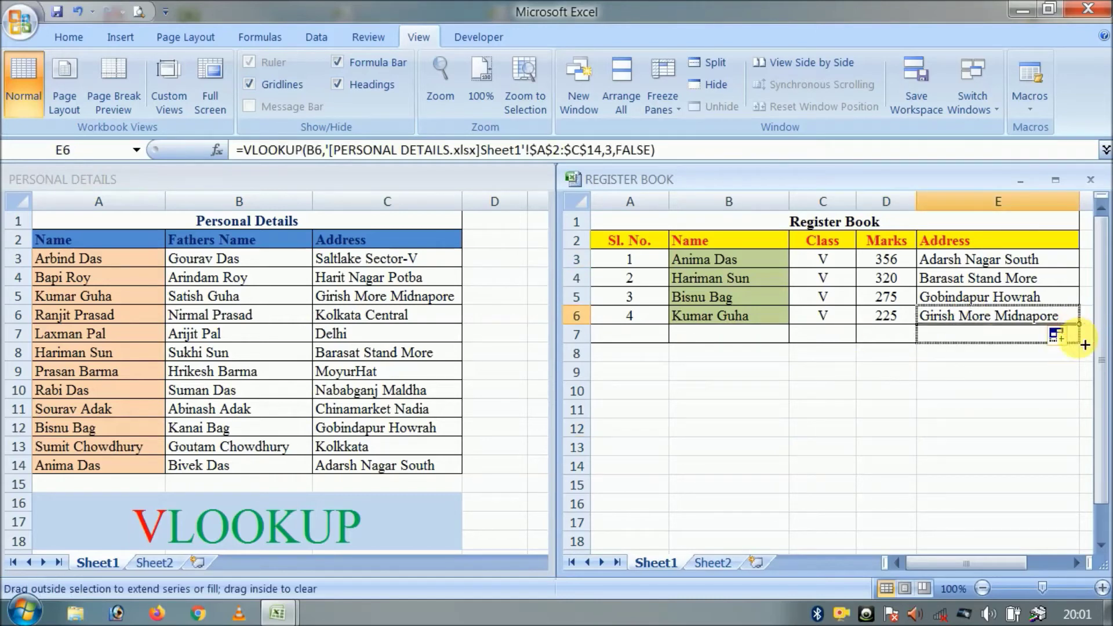
left_click(1007, 387)
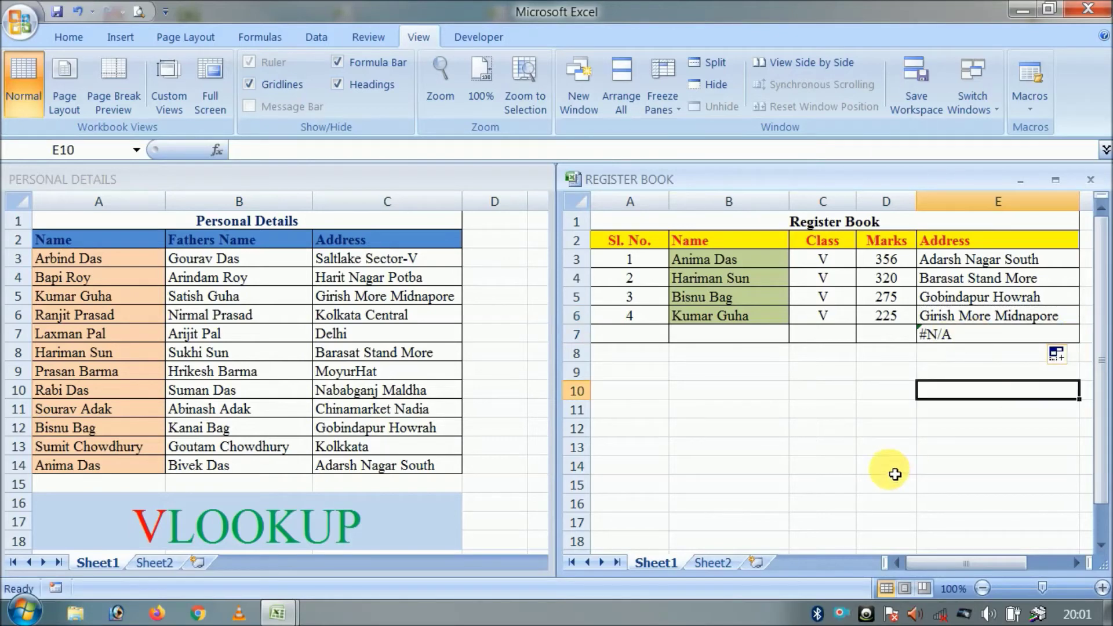
left_click(645, 341)
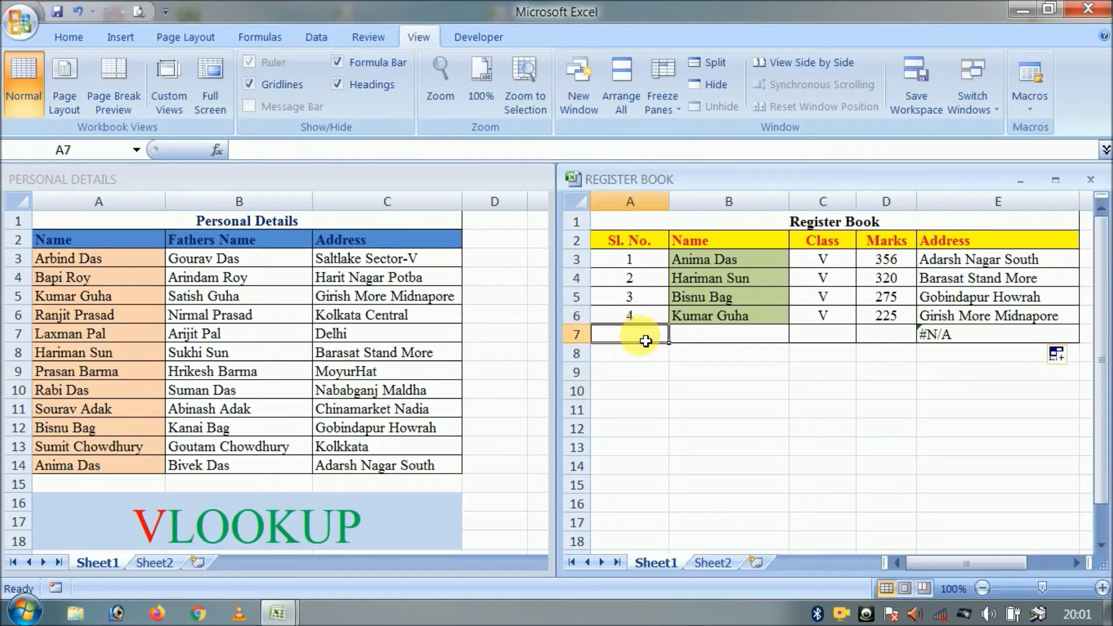
type("5")
key("Tab")
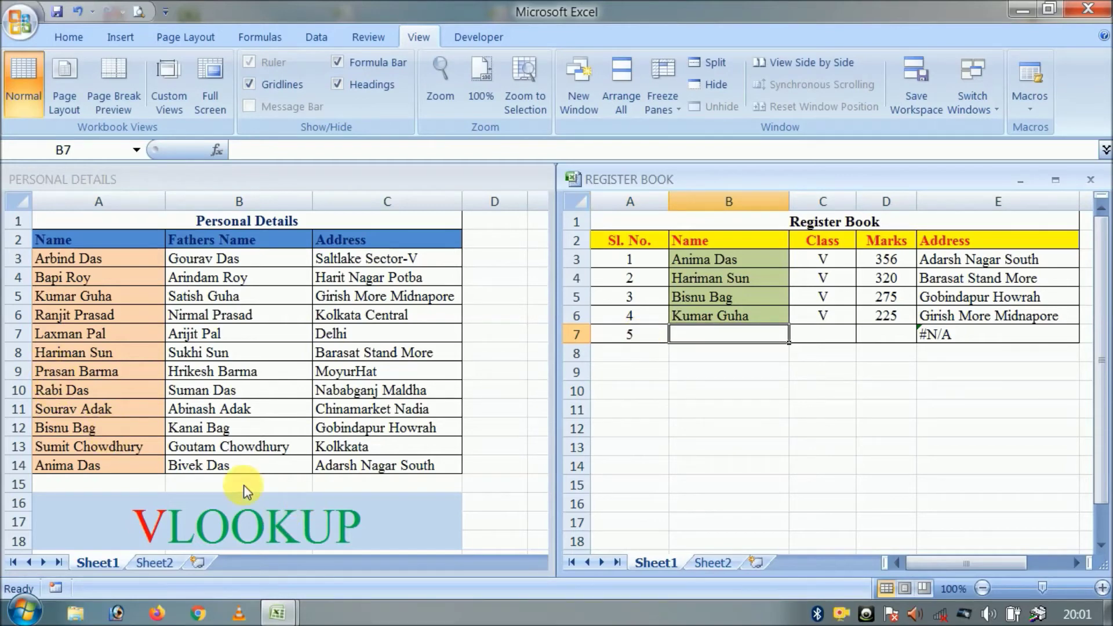
left_click(686, 342)
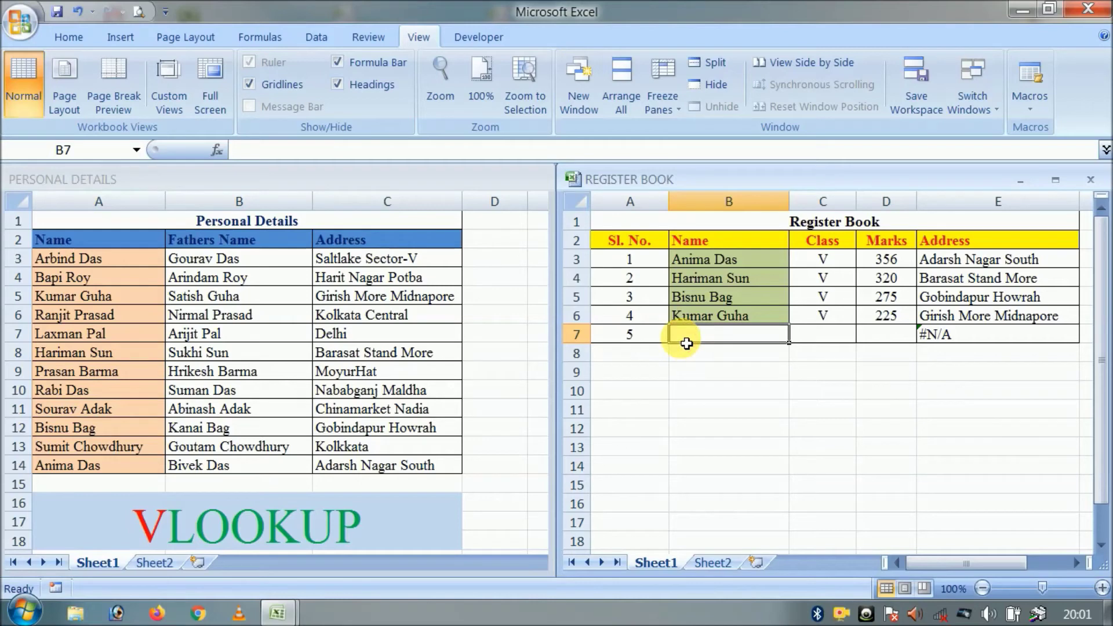
type("Rabi D")
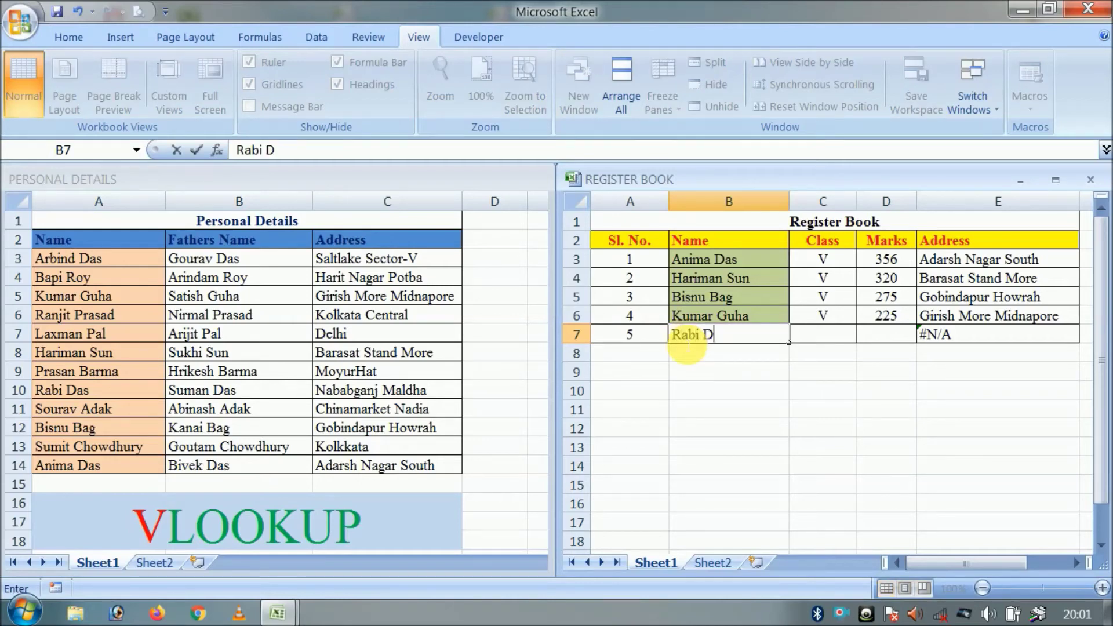
key("Return")
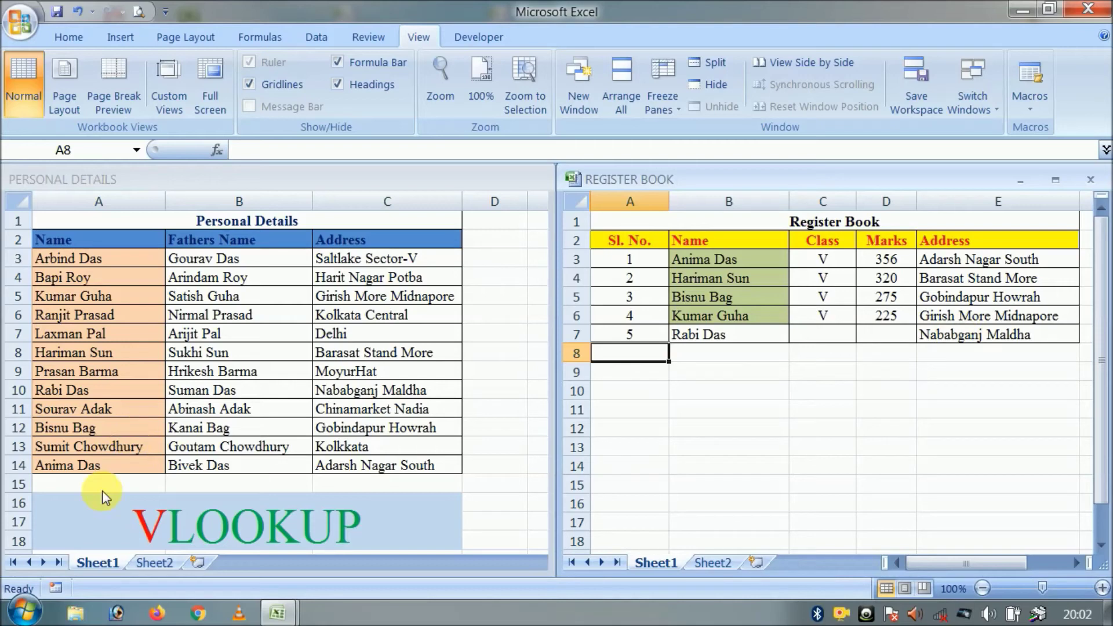
left_click(9, 389)
left_click(17, 392)
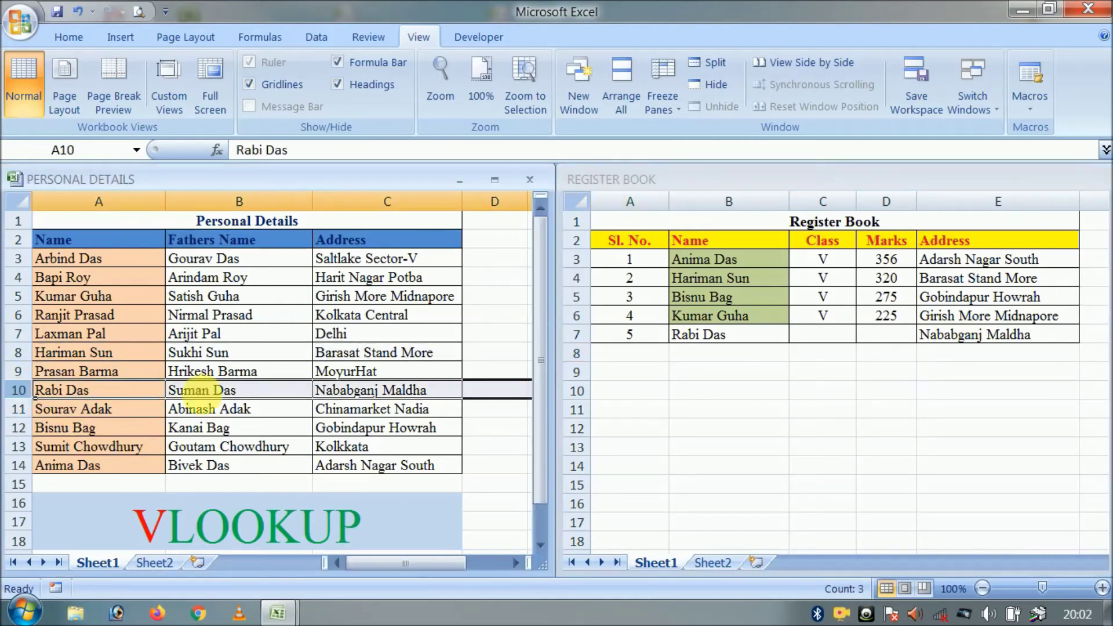
left_click(1009, 413)
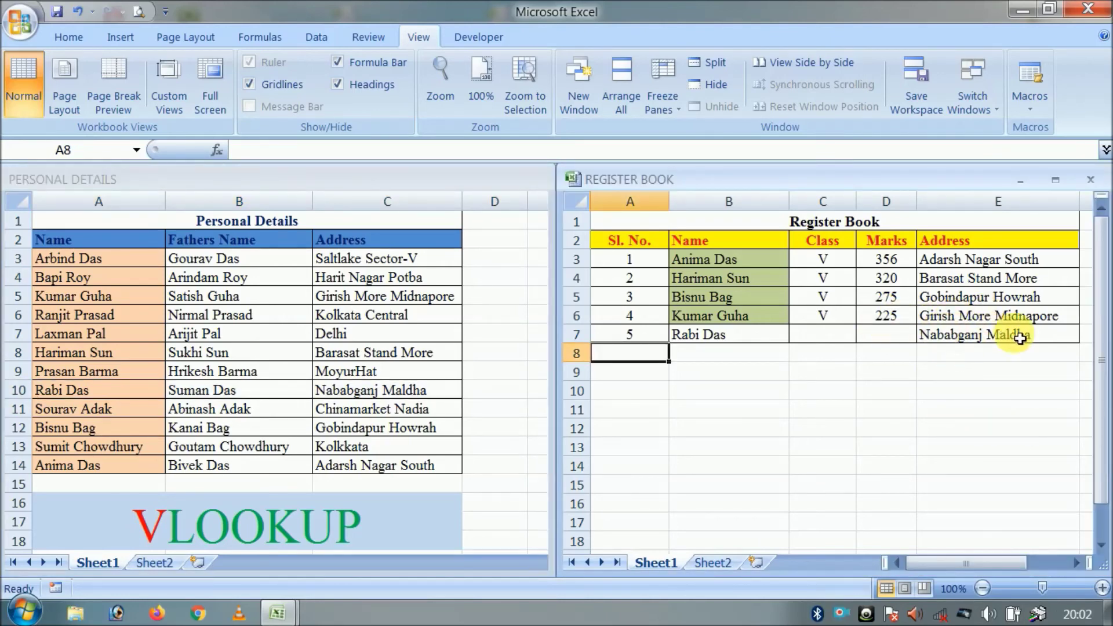
left_click(705, 355)
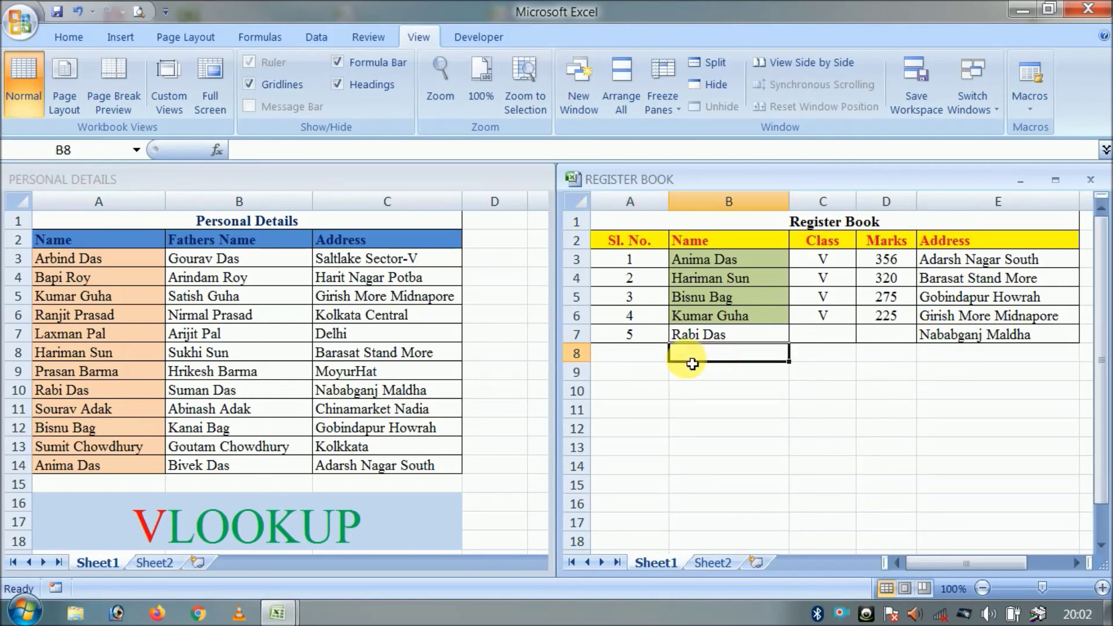
type("Laxman")
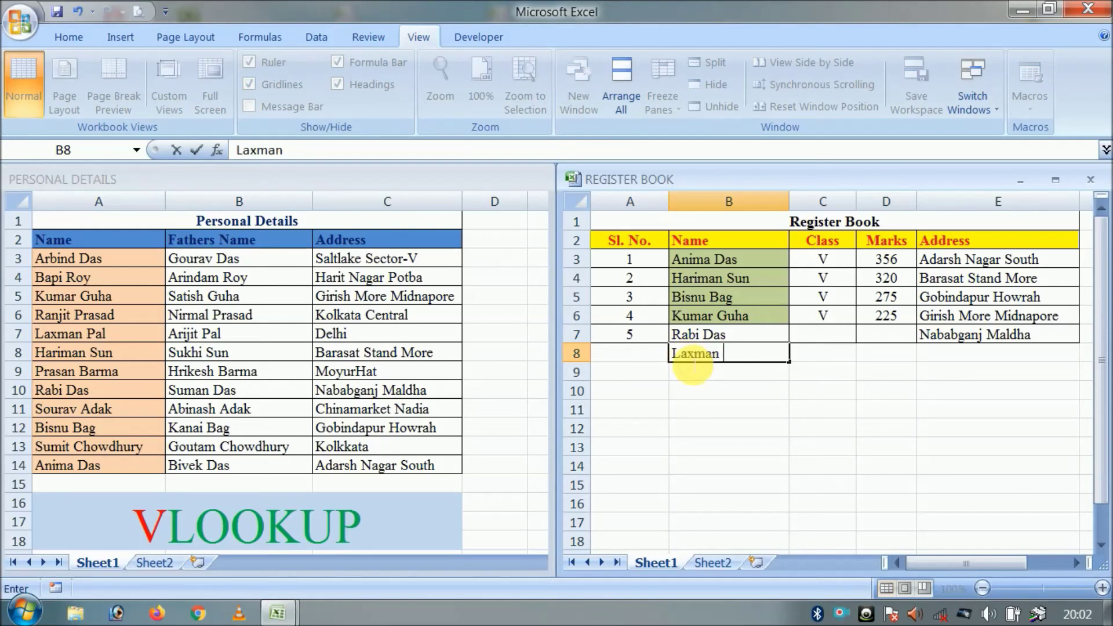
left_click(986, 389)
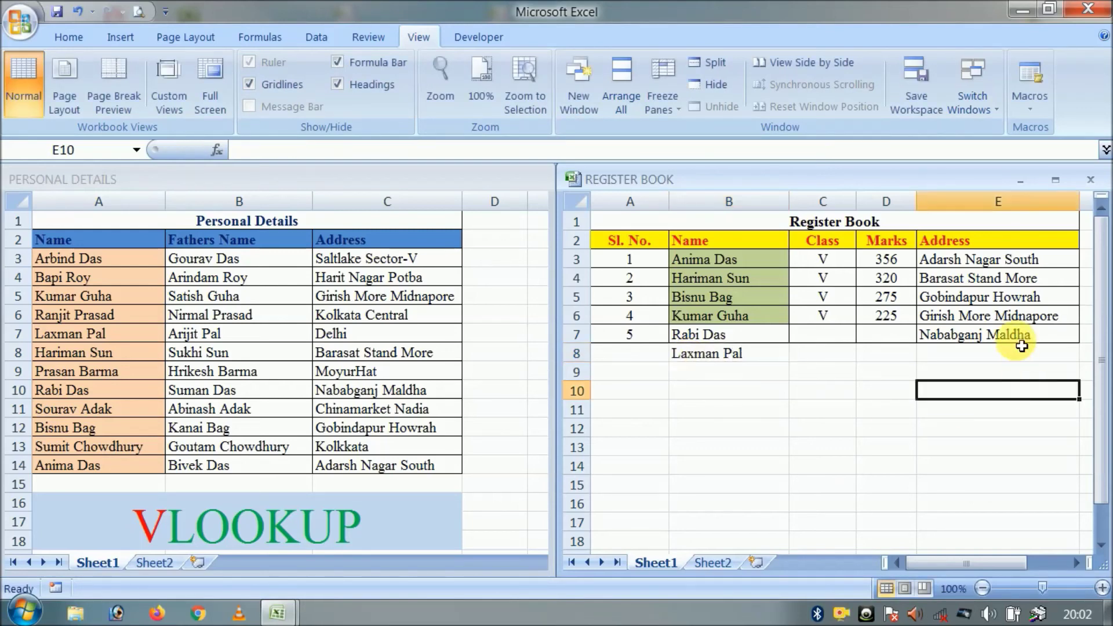
- Copy the address formula from E7 into E8 so it returns Delhi
left_click(1012, 335)
left_click_drag(1079, 347, 1080, 363)
left_click(1003, 406)
left_click(947, 353)
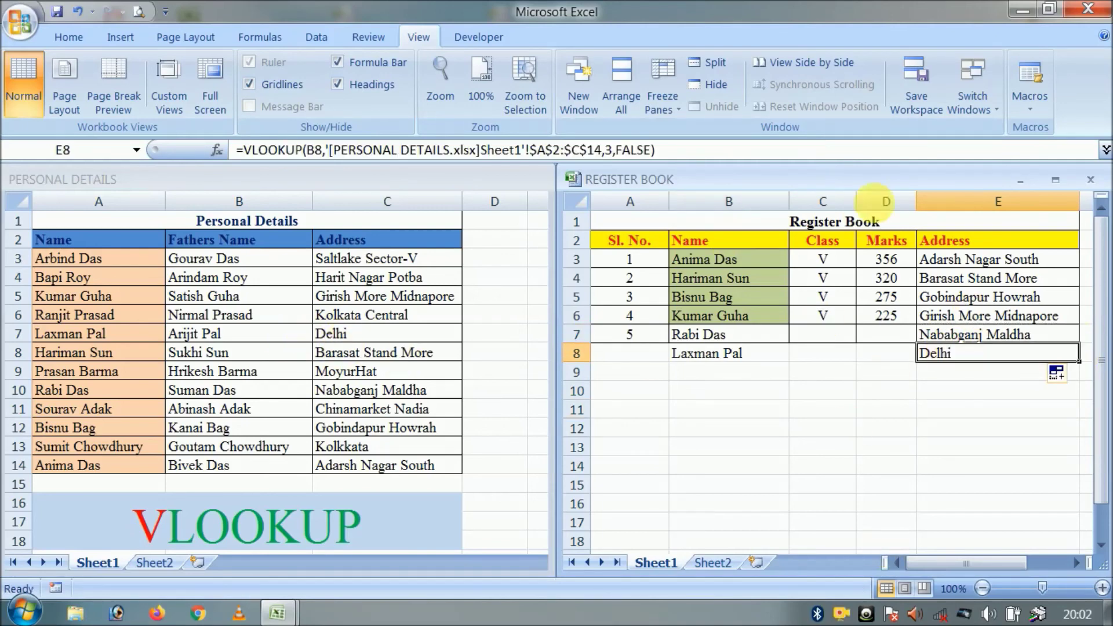
left_click(220, 533)
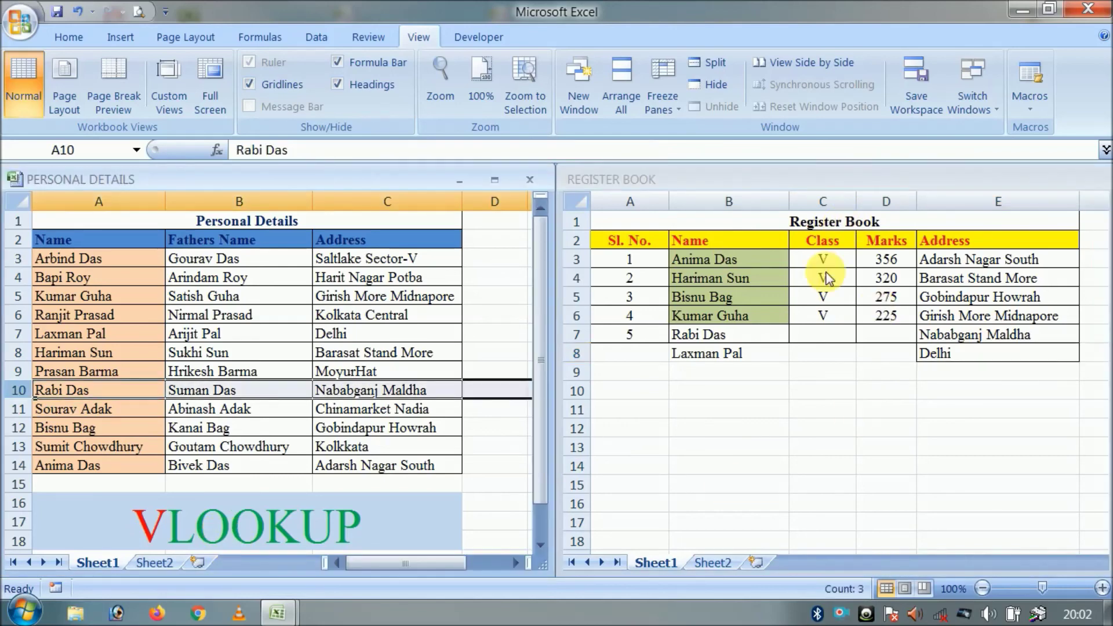
left_click(858, 401)
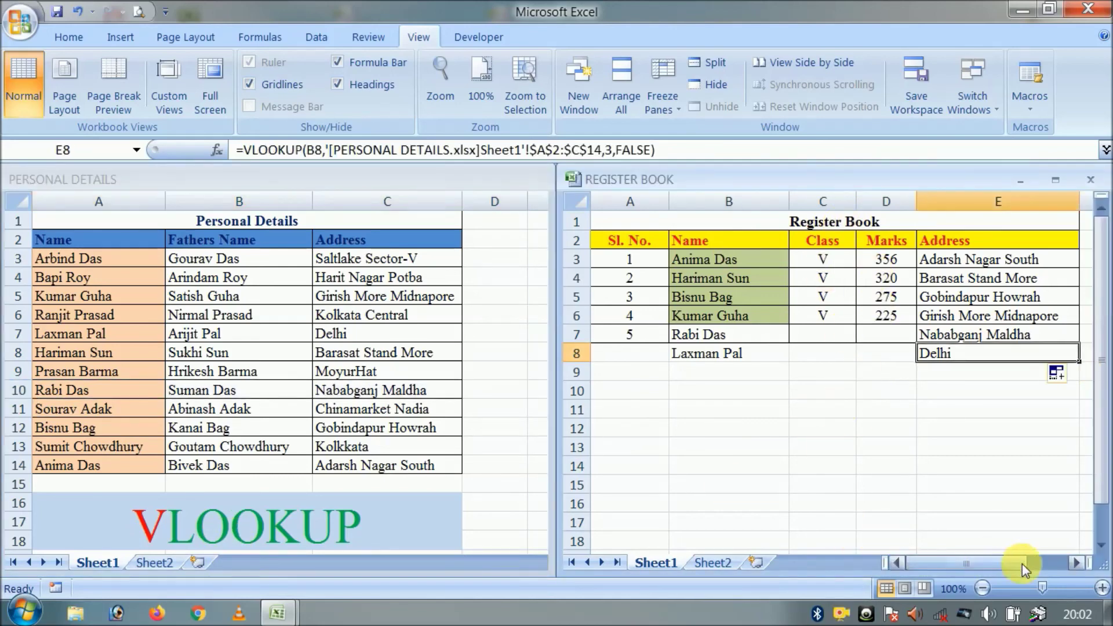